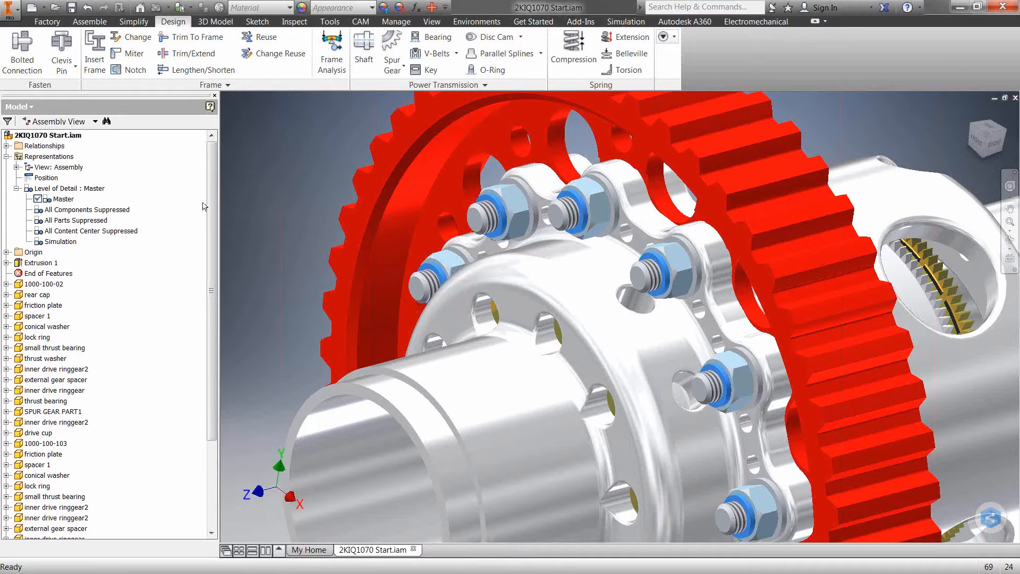
Activate the Simulation level of detail so that only the gear and rear cap stay unsuppressed
double_click(60, 241)
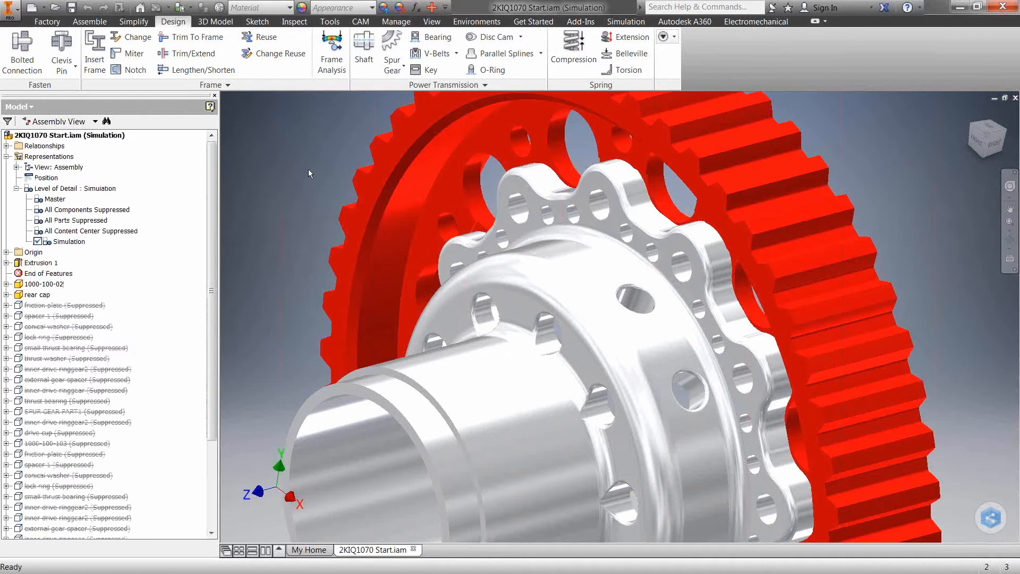
scroll(305, 169, "down", 3)
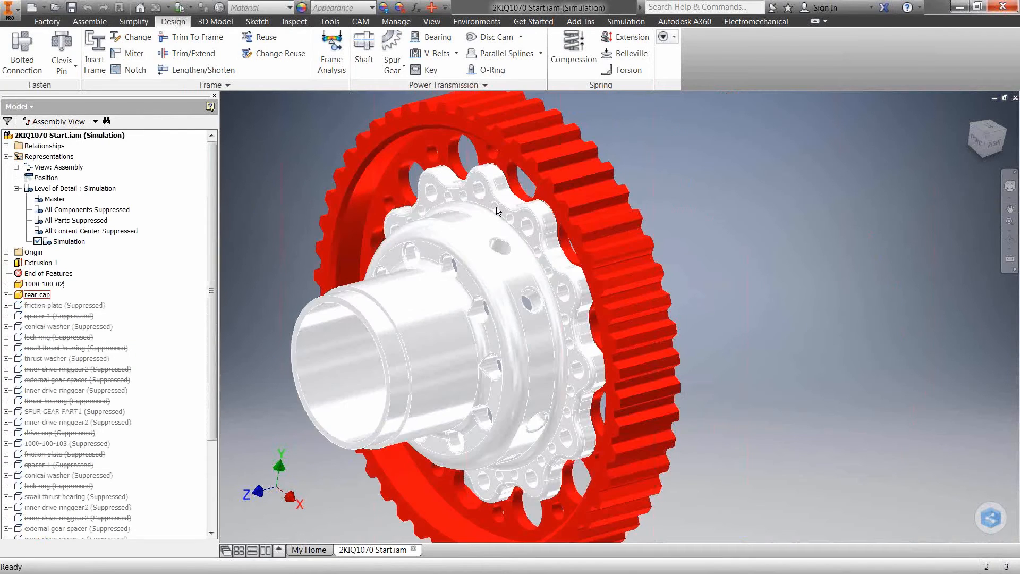
middle_click_drag(495, 208, 574, 171, "shift")
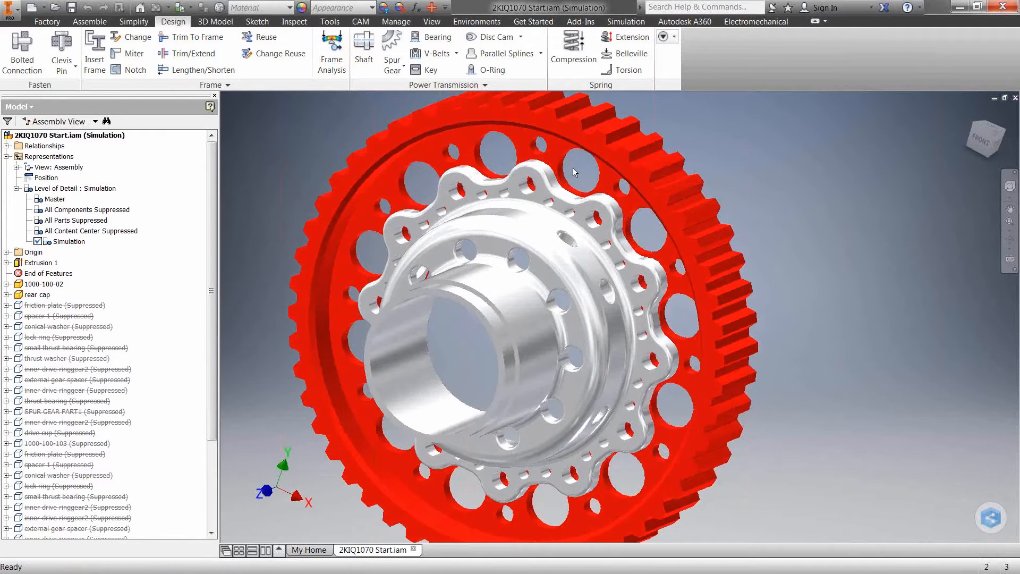
Start the Autodesk Nastran In-CAD environment for the simplified assembly
left_click(495, 23)
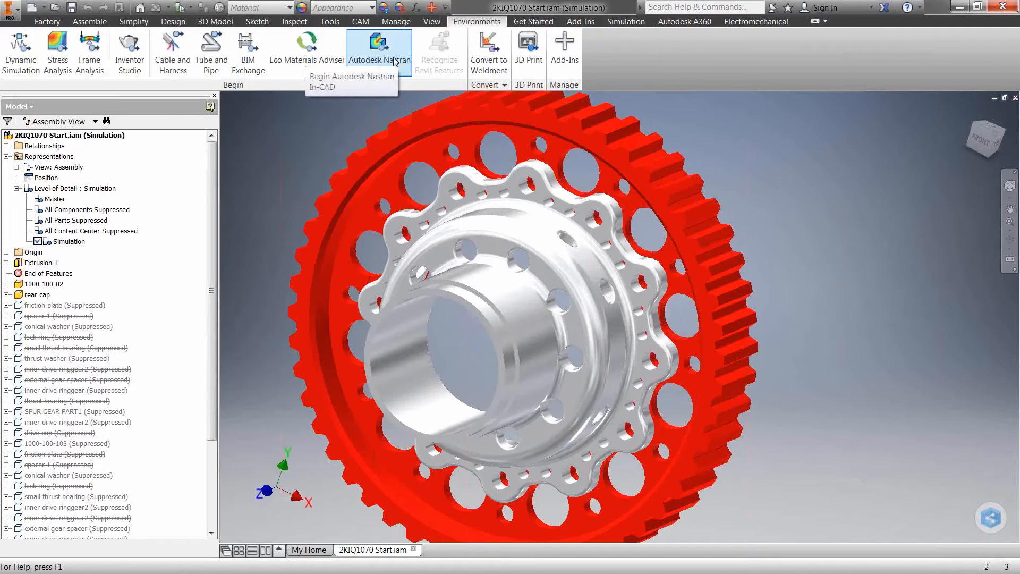
left_click(392, 53)
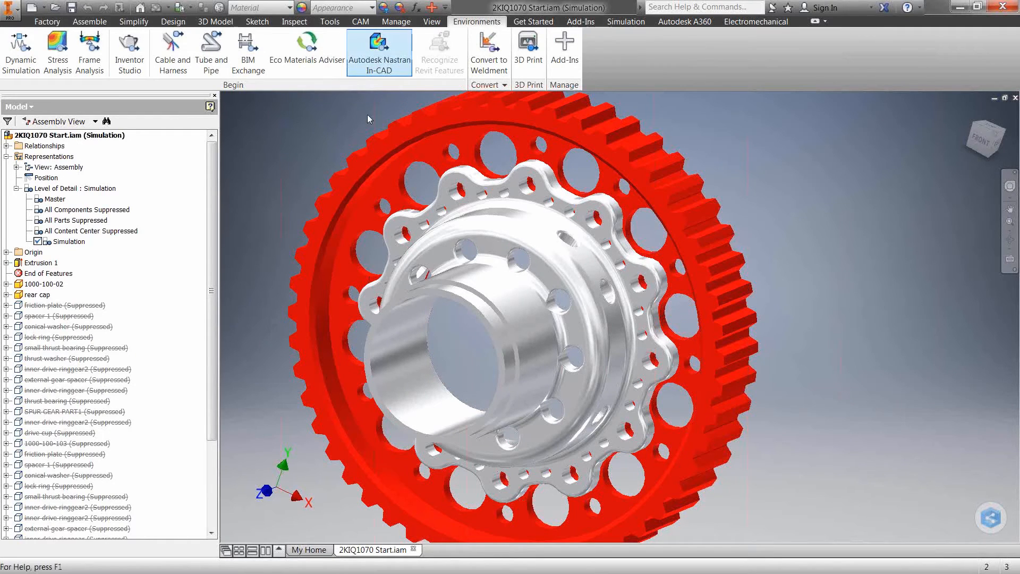
left_click(392, 50)
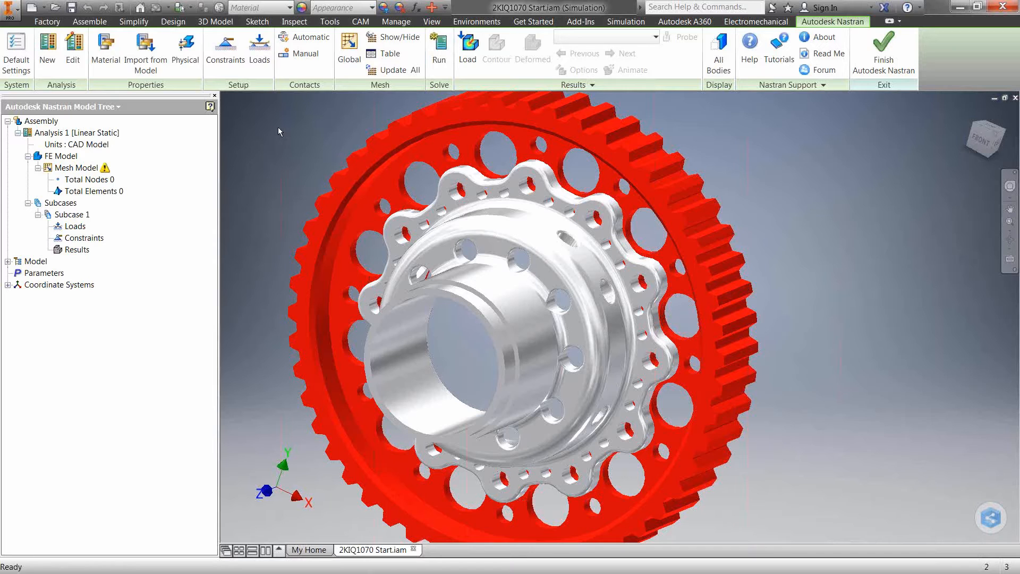
Edit Analysis 1, keeping the Linear Static type and adding Force to the elemental output sets
left_click(83, 136)
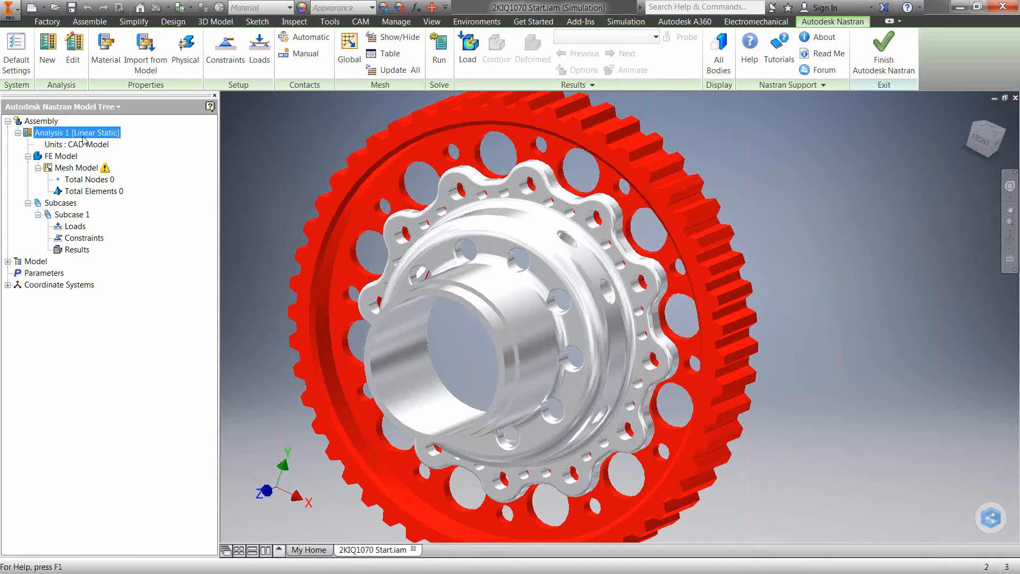
double_click(82, 138)
left_click(662, 162)
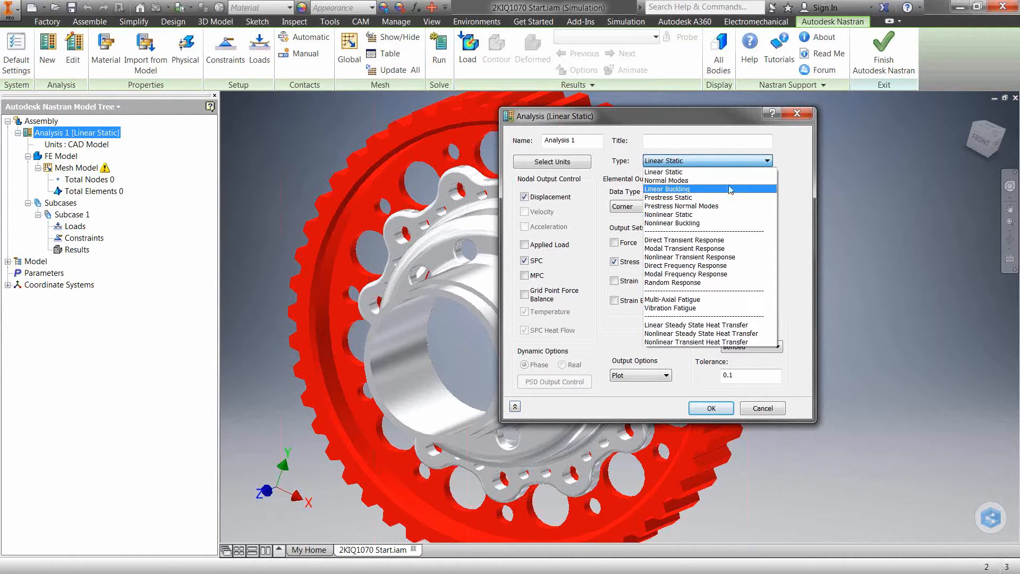
left_click(795, 197)
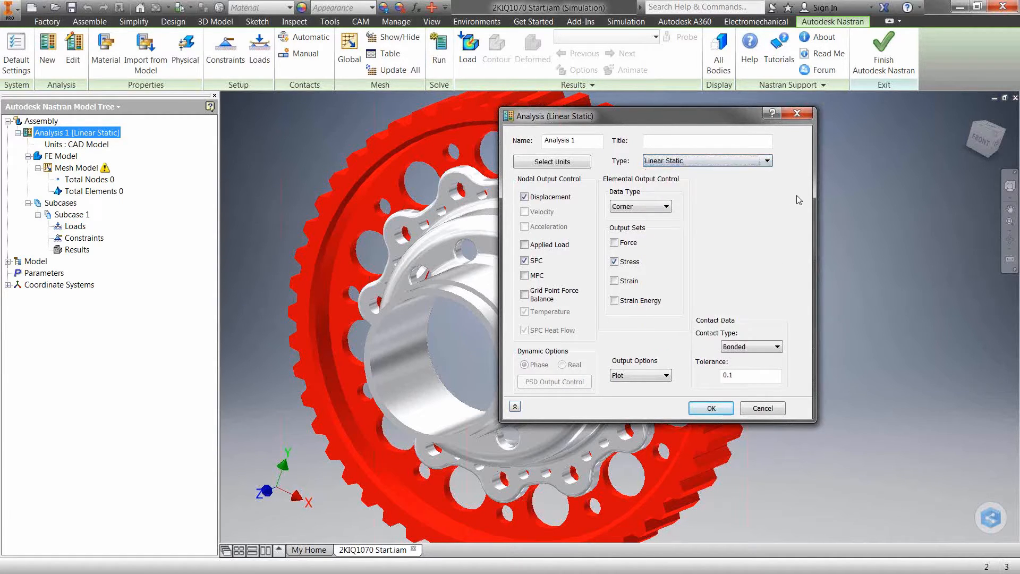
left_click(615, 243)
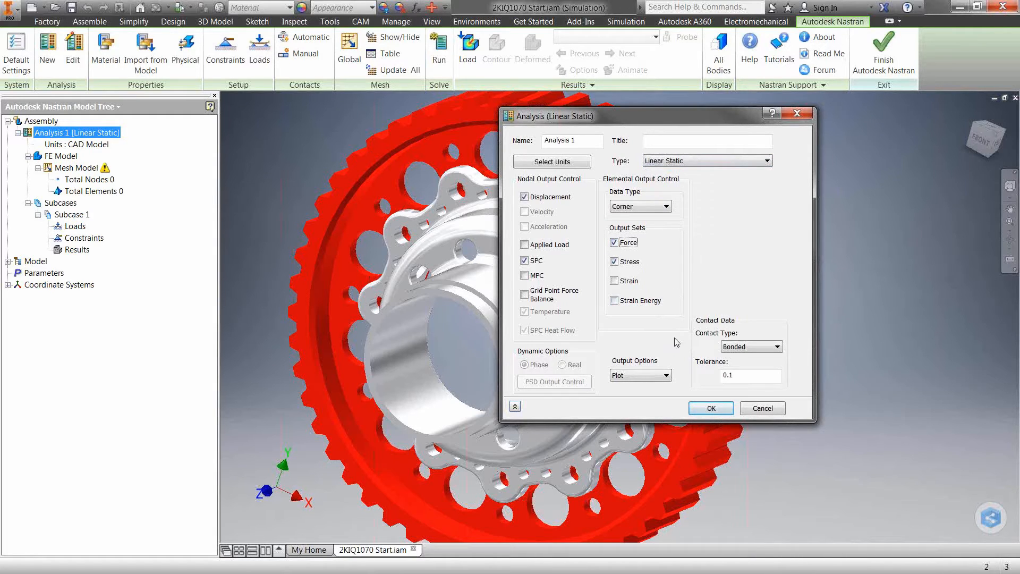
left_click(711, 407)
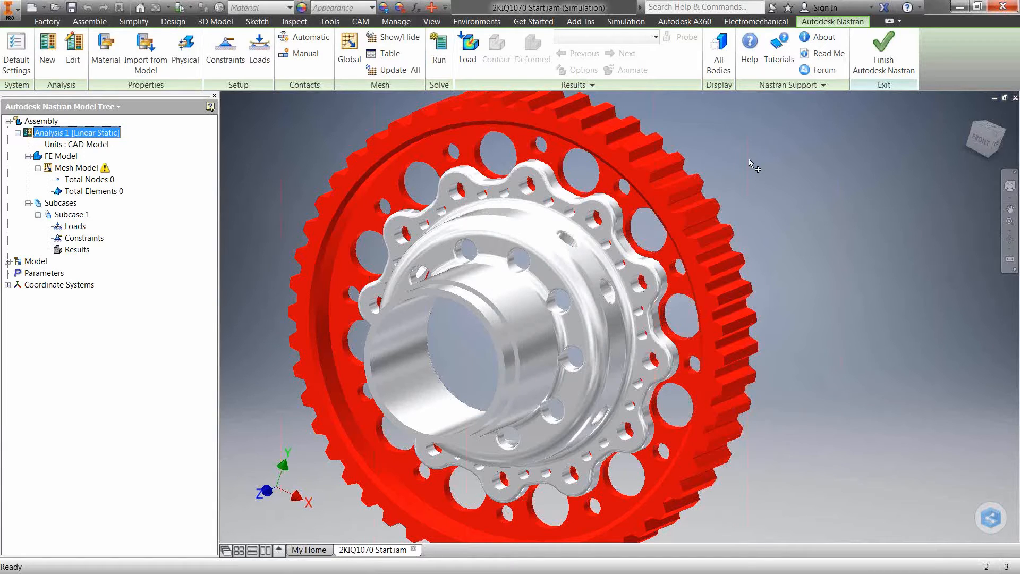
Create a solid-element physical property in Steel, Mild and associate it with the rear cap
left_click(141, 70)
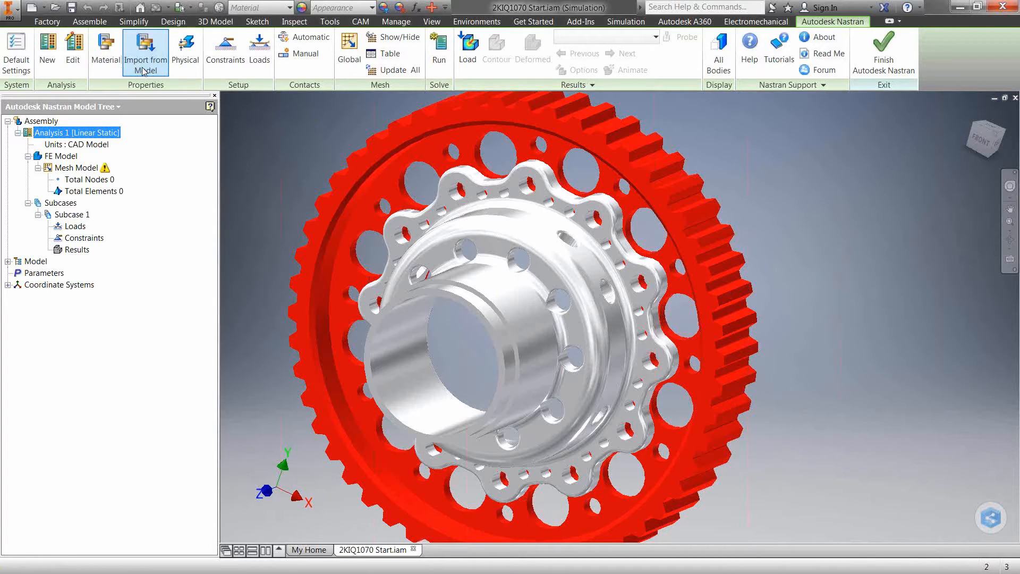
left_click(185, 50)
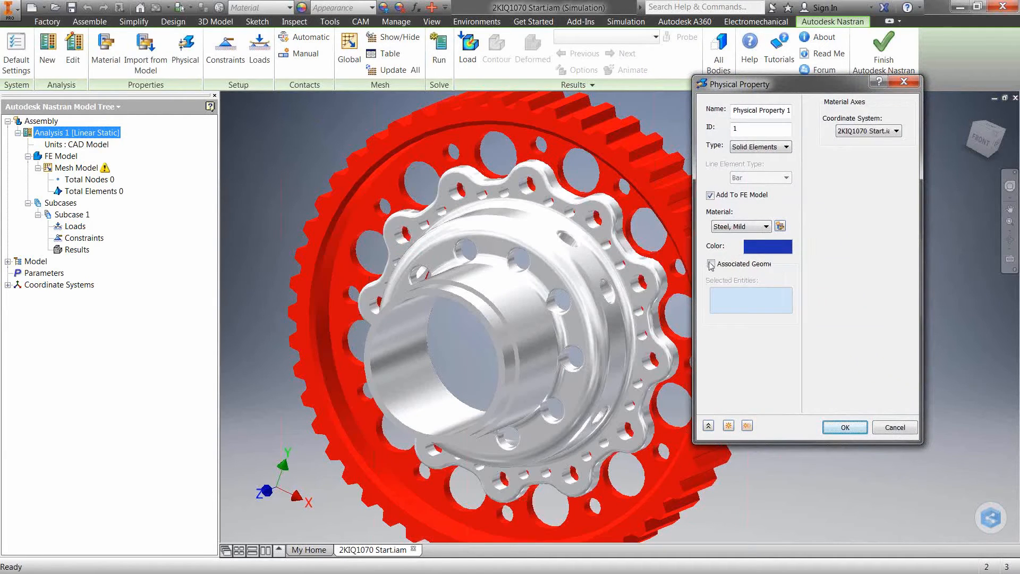
left_click(711, 264)
left_click(533, 278)
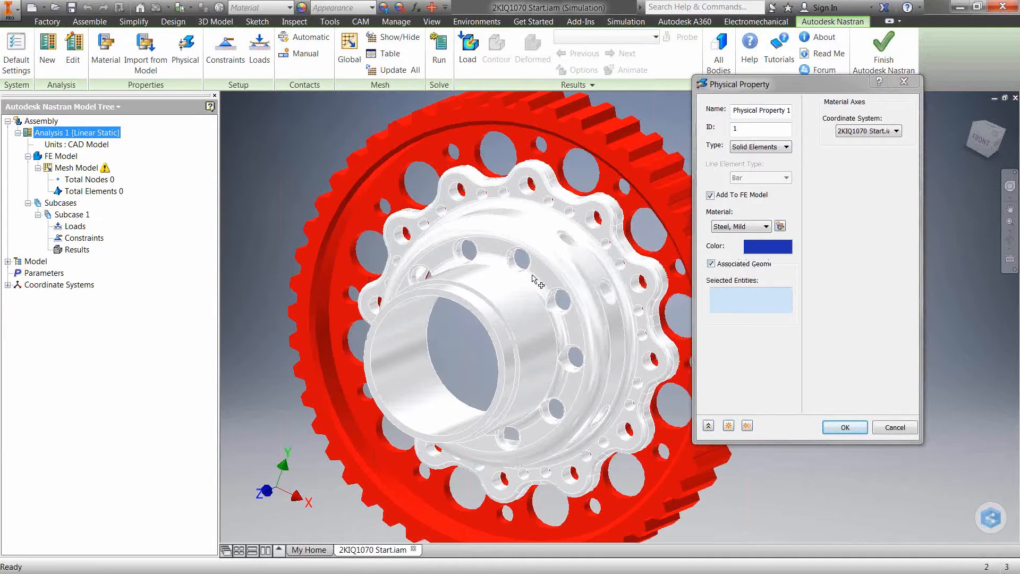
left_click(728, 426)
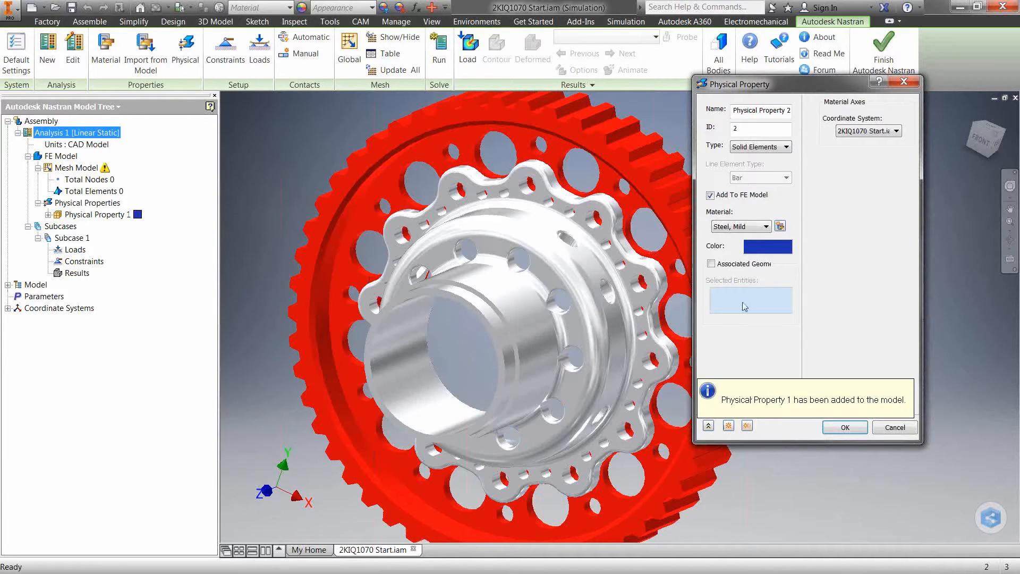
Add a second solid-element physical property in Steel, Mild associated with the red gear, part 1000-100-02
left_click(711, 264)
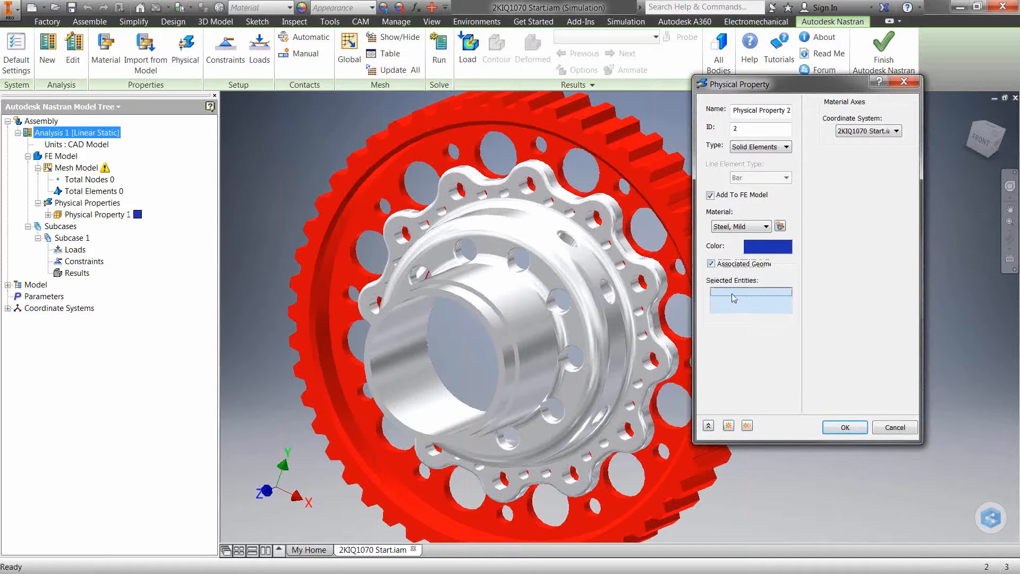
left_click(629, 166)
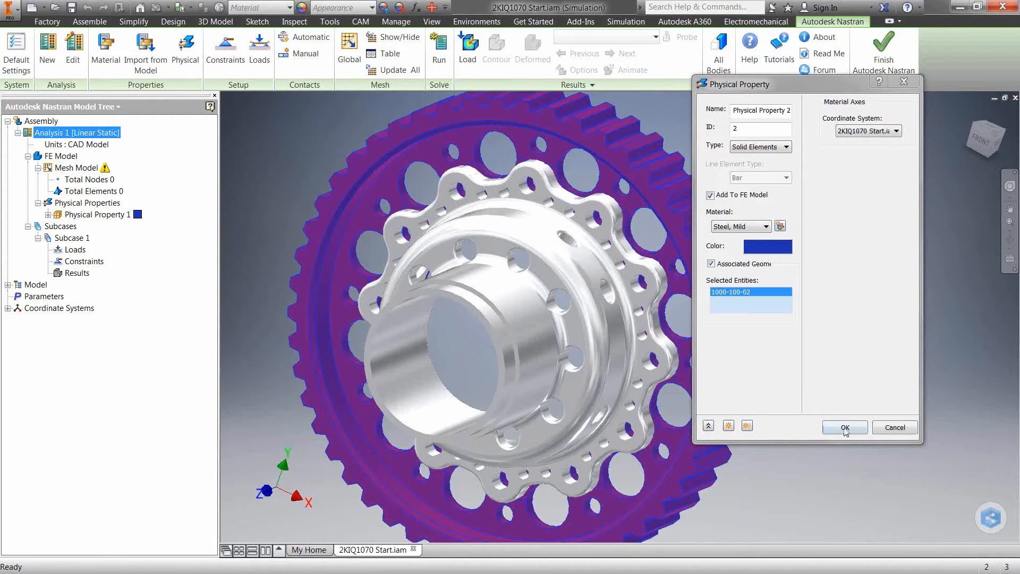
left_click(844, 427)
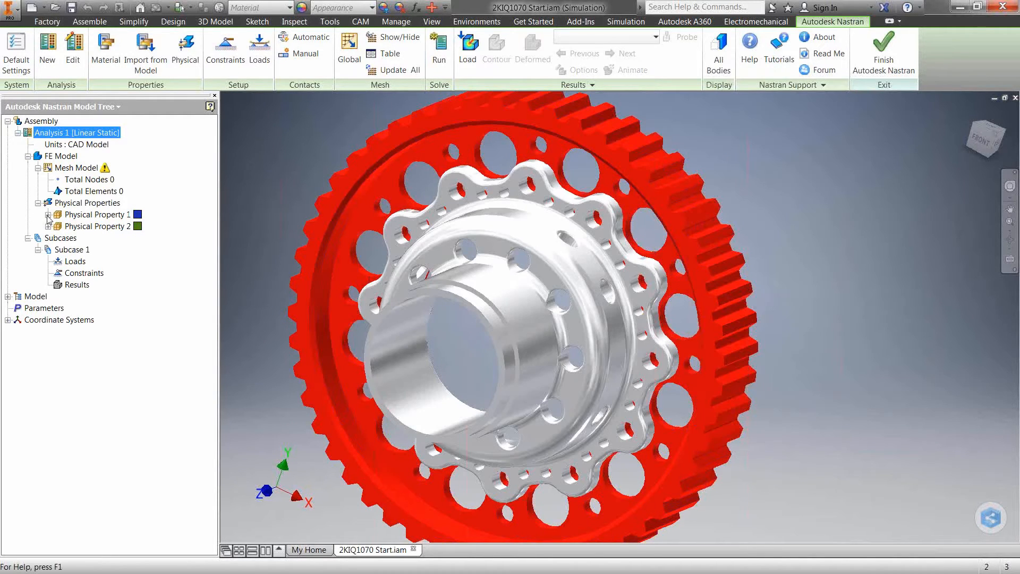
Review the material and associated geometry of the rear cap's physical property without changing it
left_click(85, 204)
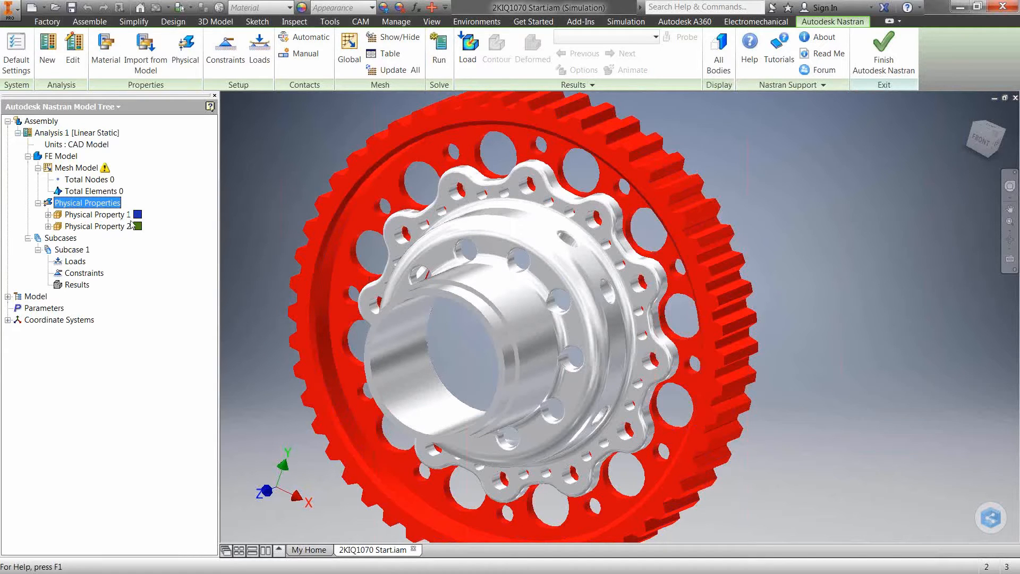
double_click(99, 214)
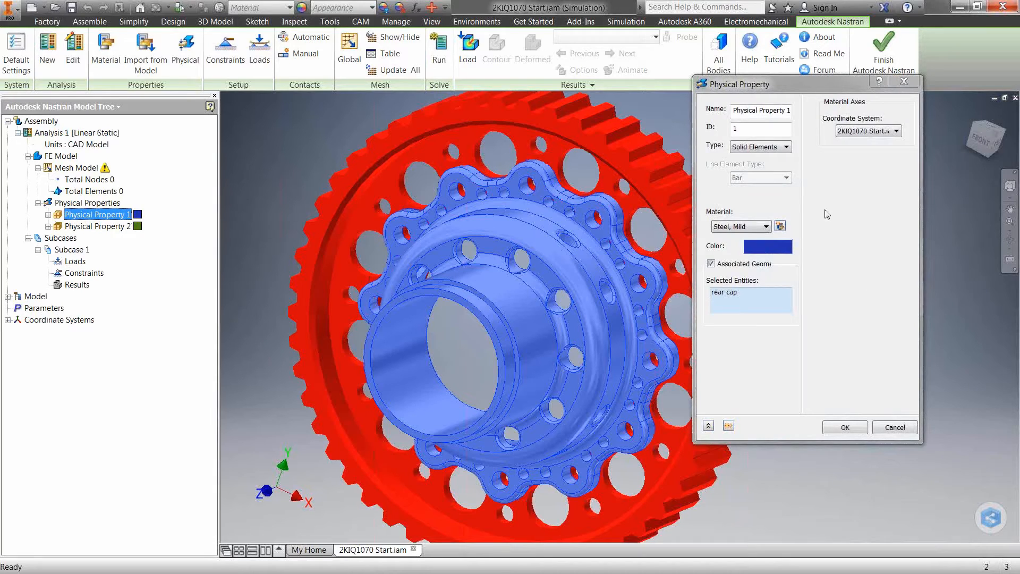
left_click(894, 427)
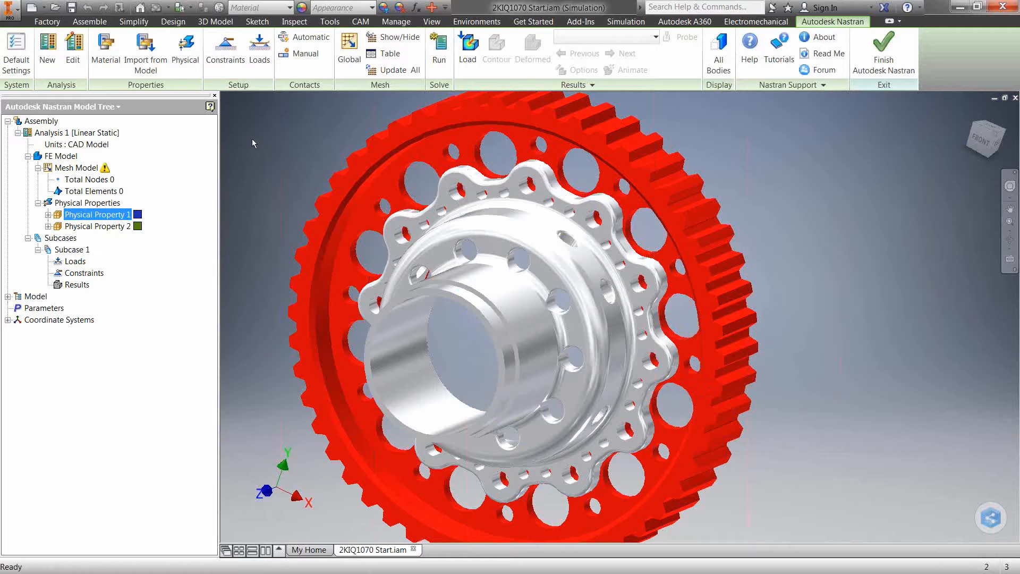
Apply a structural constraint fixing all degrees of freedom on the inner cylindrical face of the rear cap
left_click(226, 51)
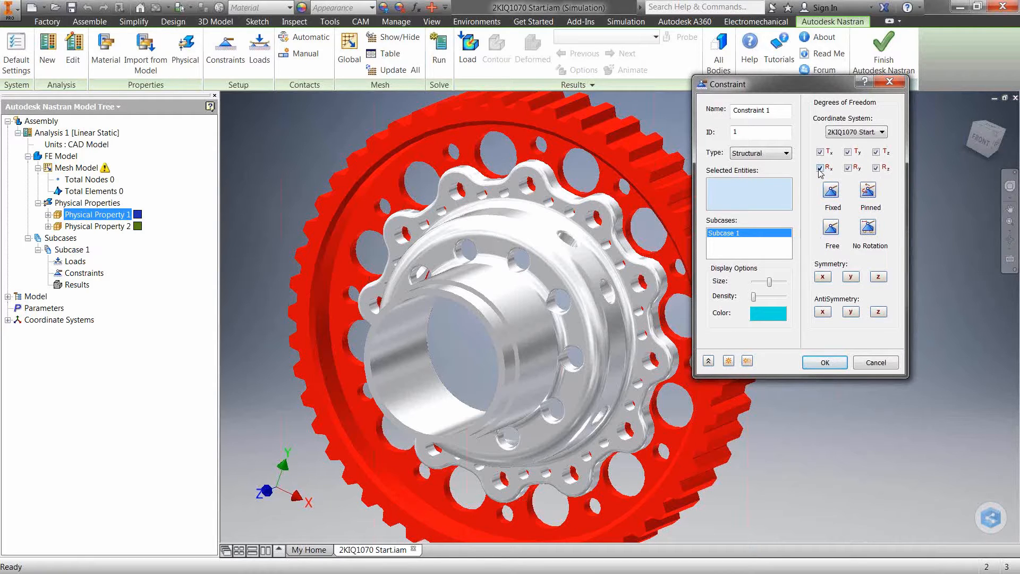
left_click(415, 396)
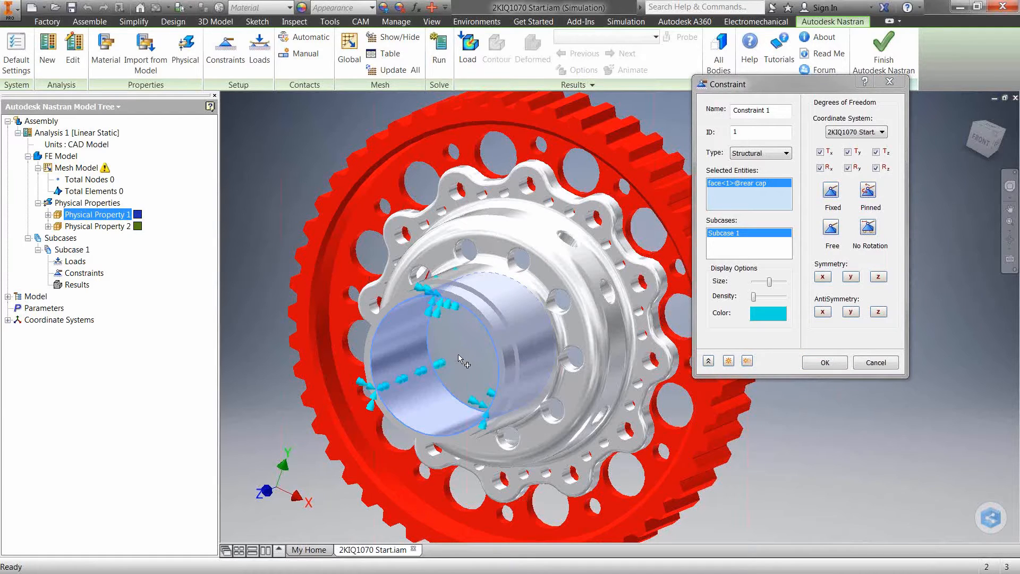
left_click(825, 364)
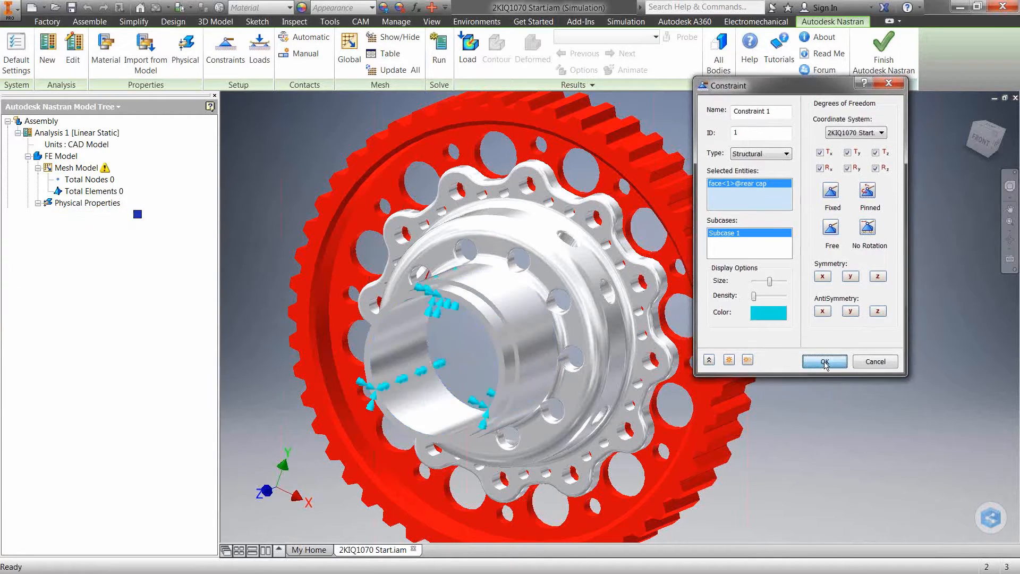
Begin a Force load for Subcase 1 on two neighbouring tooth faces near the top of the red gear
left_click_drag(759, 214, 762, 272)
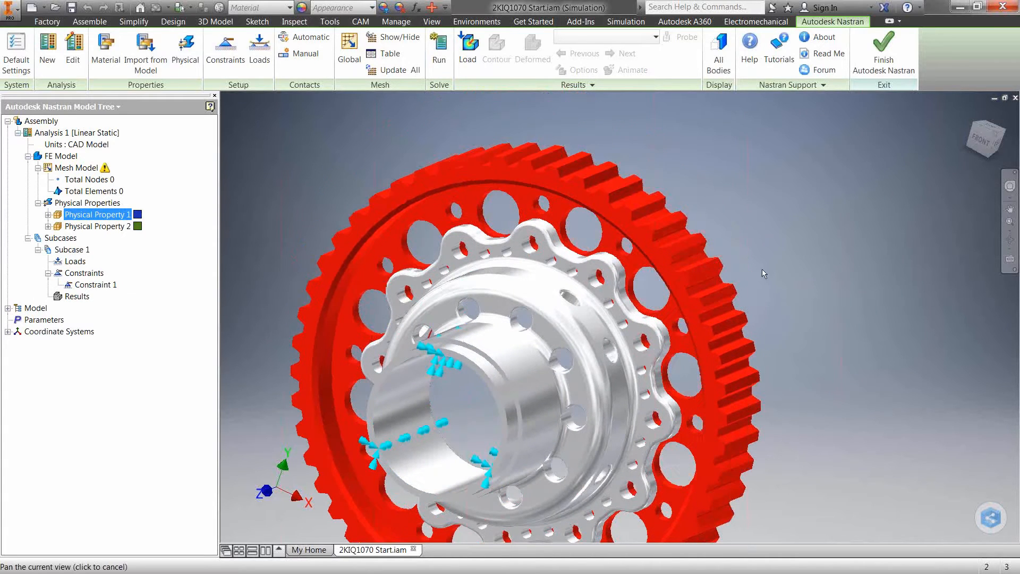
left_click(260, 48)
middle_click_drag(621, 158, 603, 164, "shift")
left_click(608, 195)
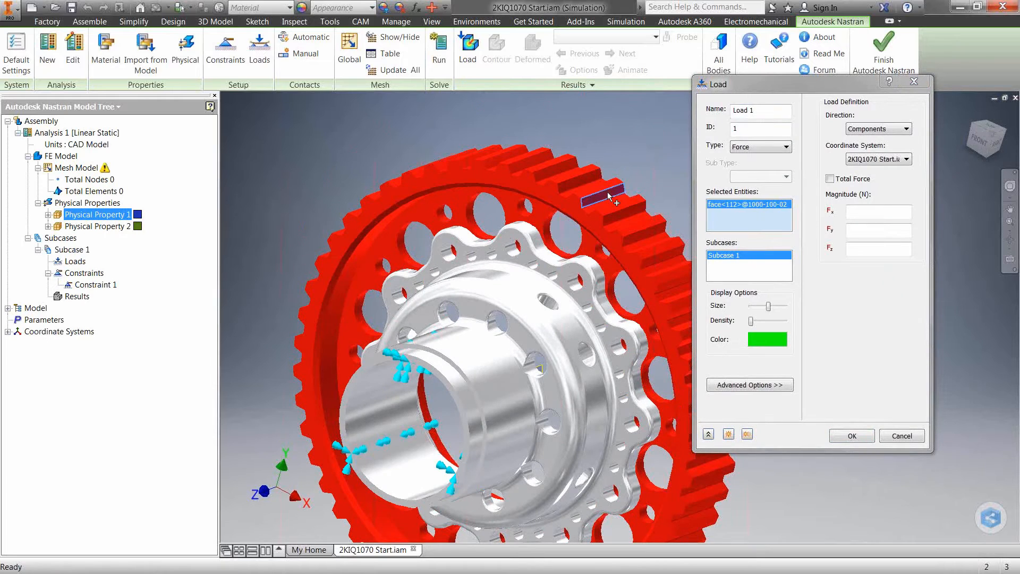
left_click(580, 181)
left_click(768, 152)
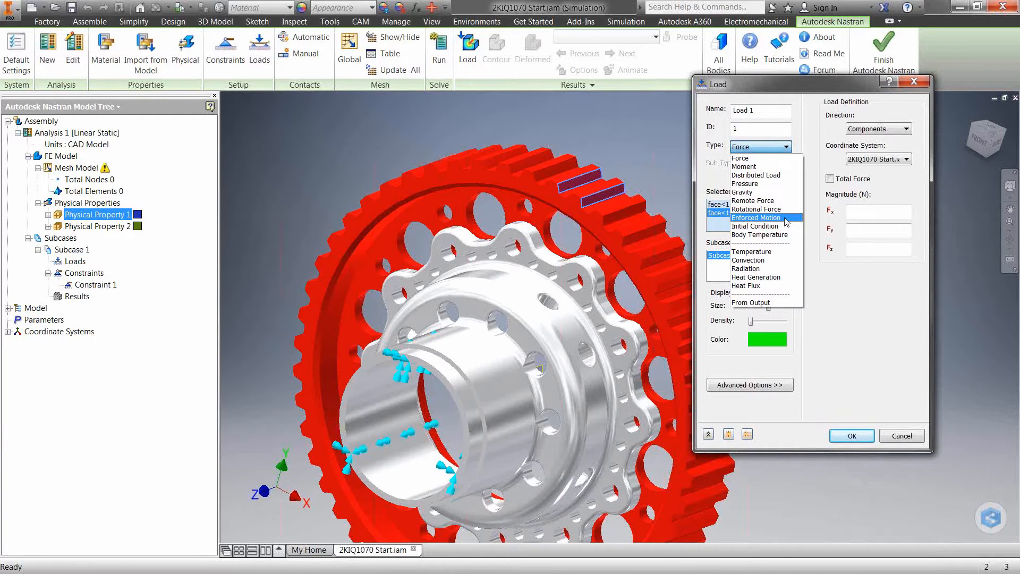
left_click(818, 132)
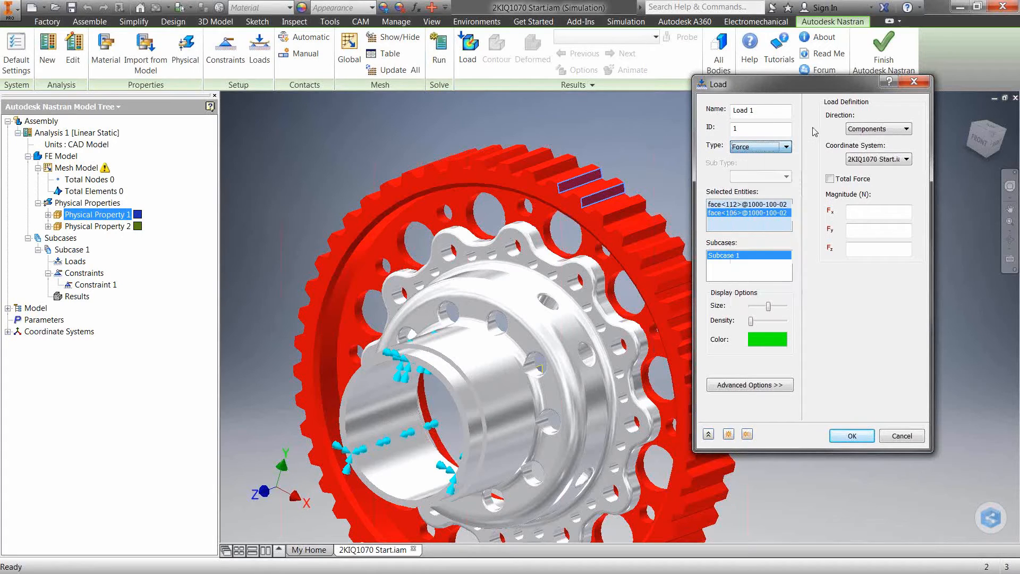
Define the load as normal to surface with a total force of -10000 N and create it
left_click(853, 130)
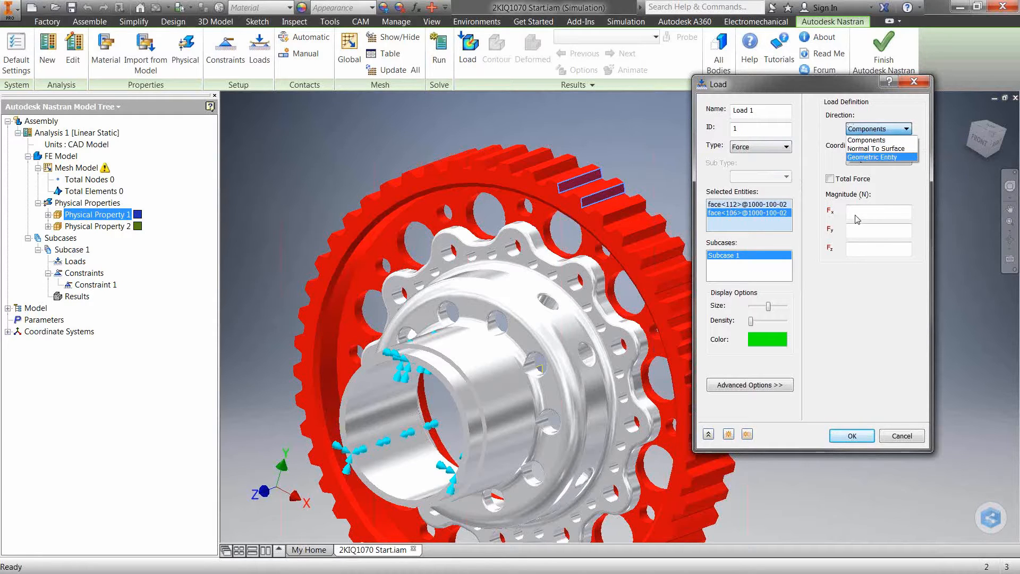
left_click(874, 148)
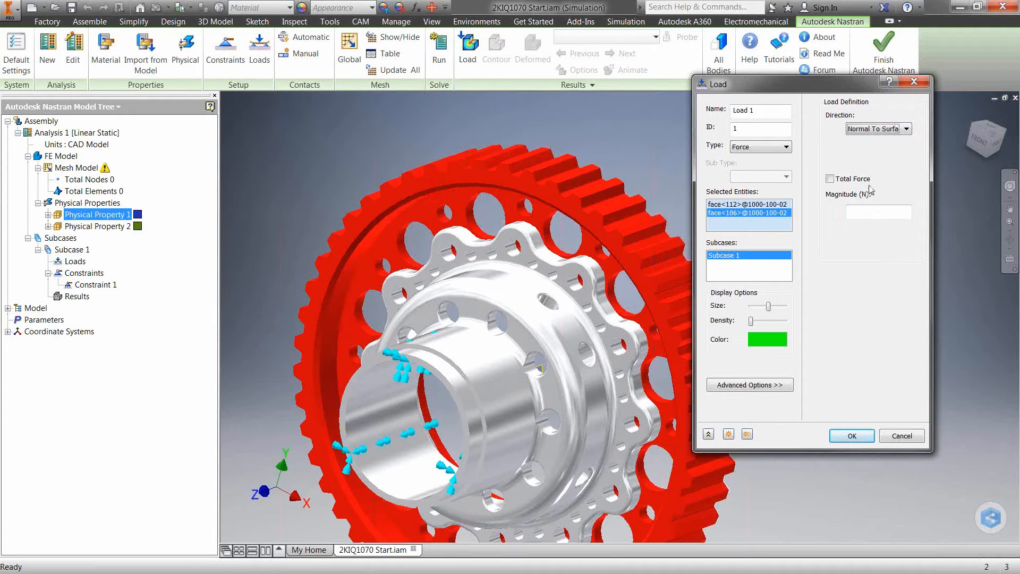
left_click(830, 179)
left_click(865, 212)
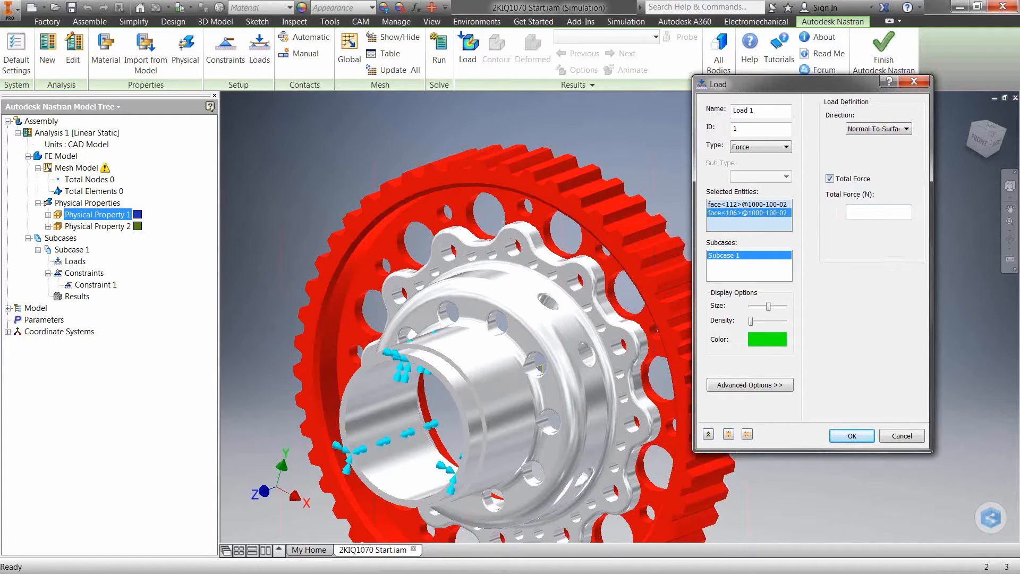
type("-10000")
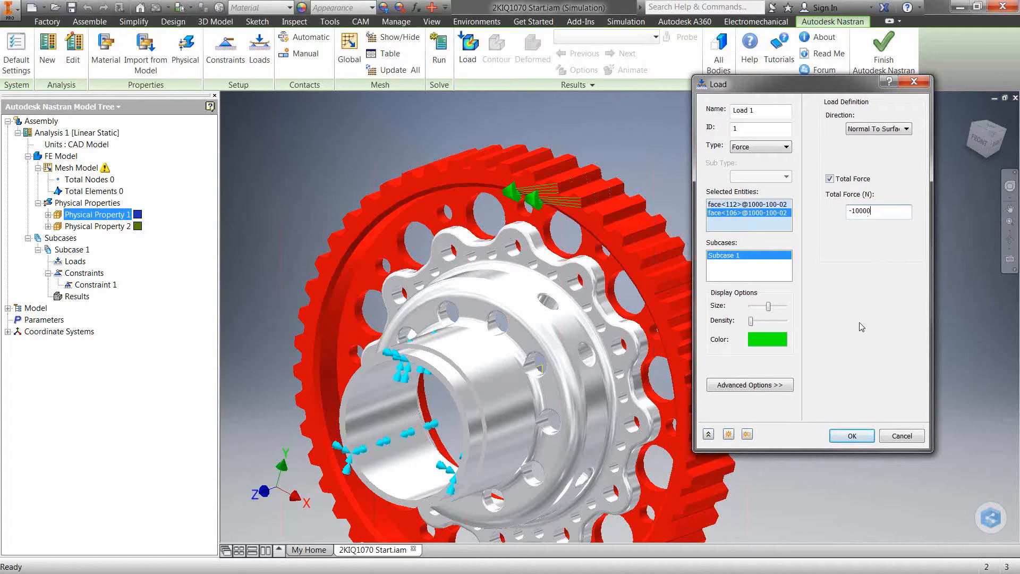
left_click(852, 436)
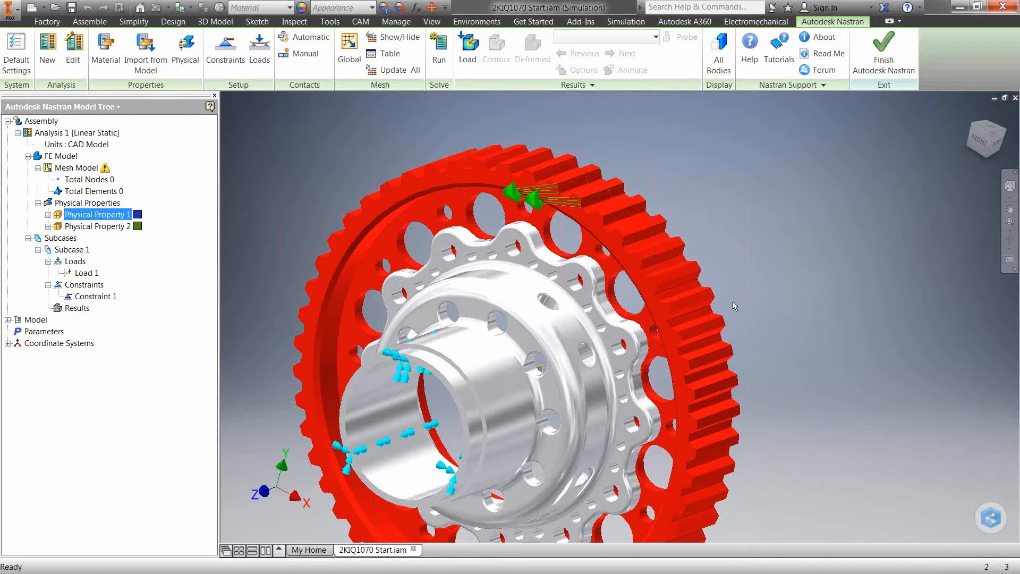
Create a new connector in the model and set its type to Bolt
middle_click_drag(732, 303, 745, 291, "shift")
left_click_drag(745, 290, 750, 287, "shift")
middle_click_drag(750, 287, 757, 286, "shift")
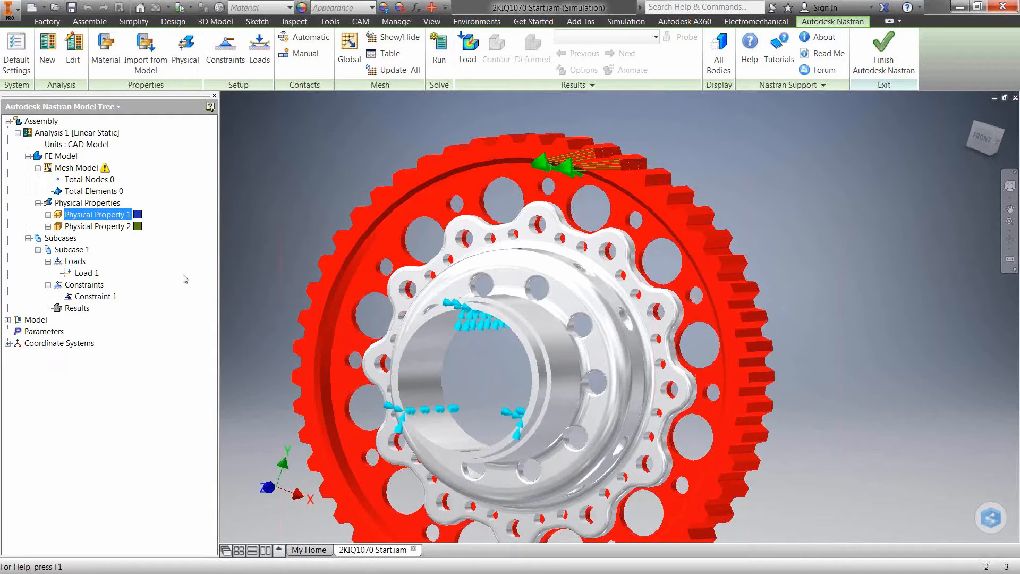
left_click(8, 320)
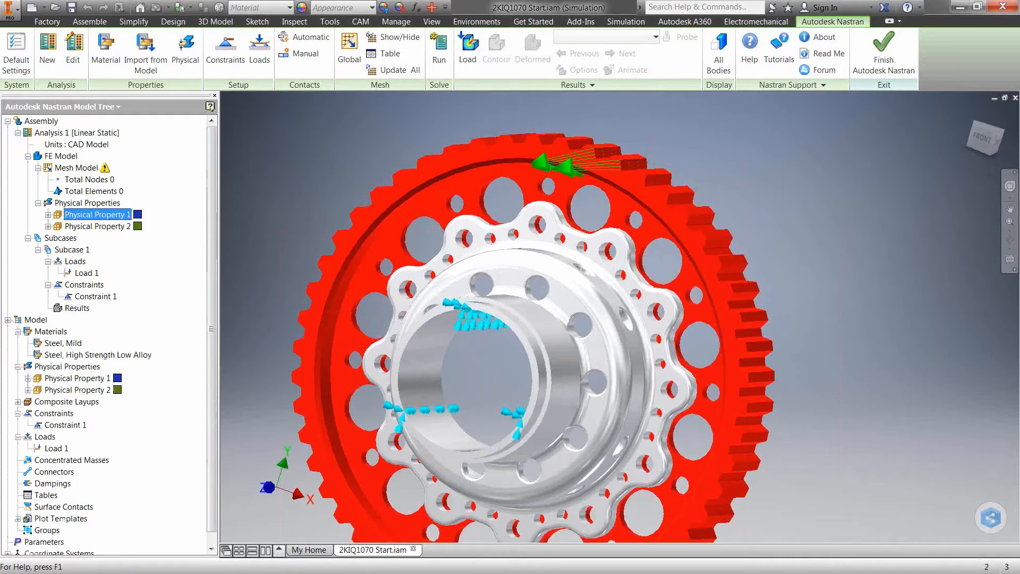
left_click(66, 472)
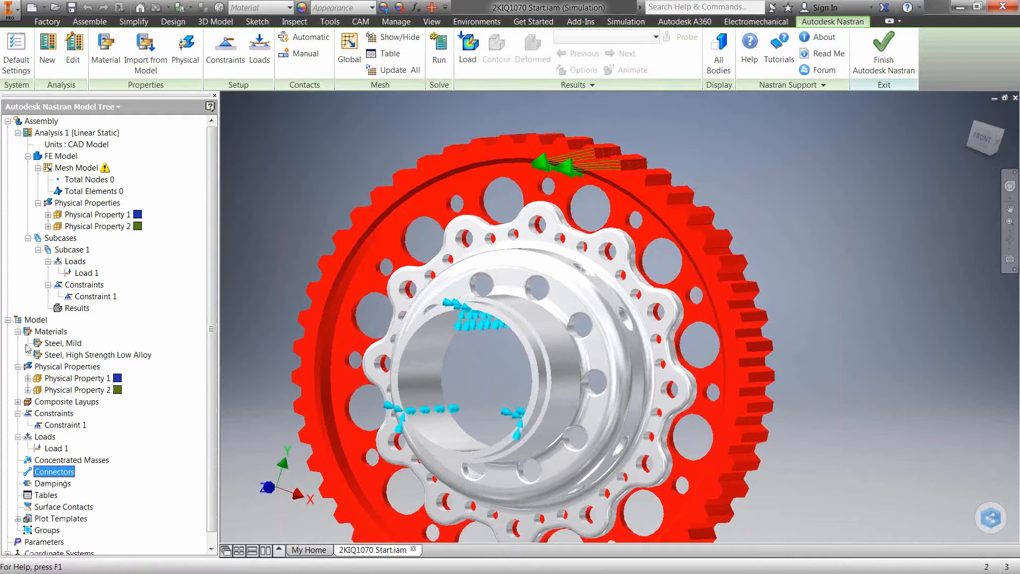
right_click(59, 474)
left_click(84, 483)
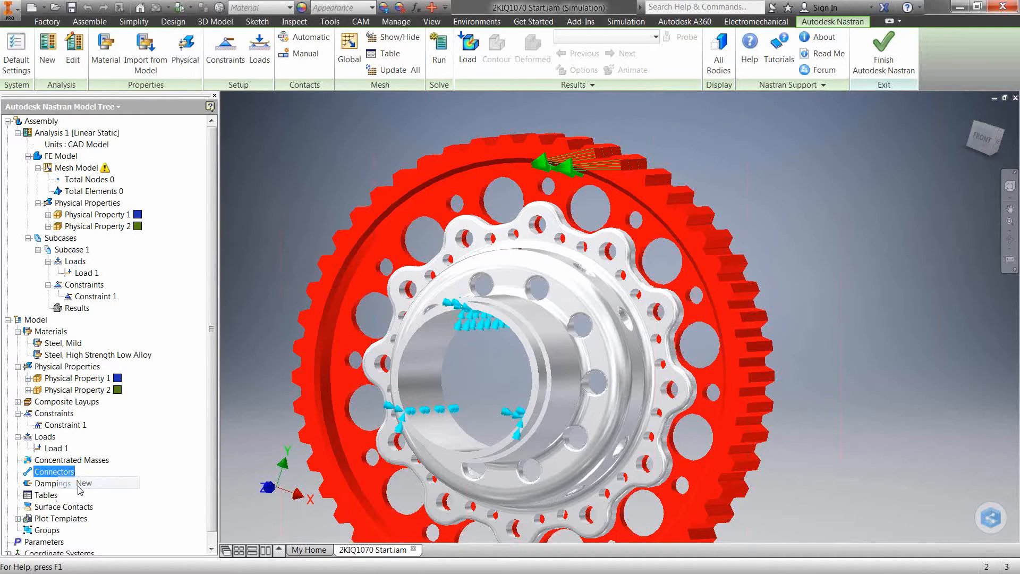
left_click_drag(479, 108, 201, 103)
left_click(155, 149)
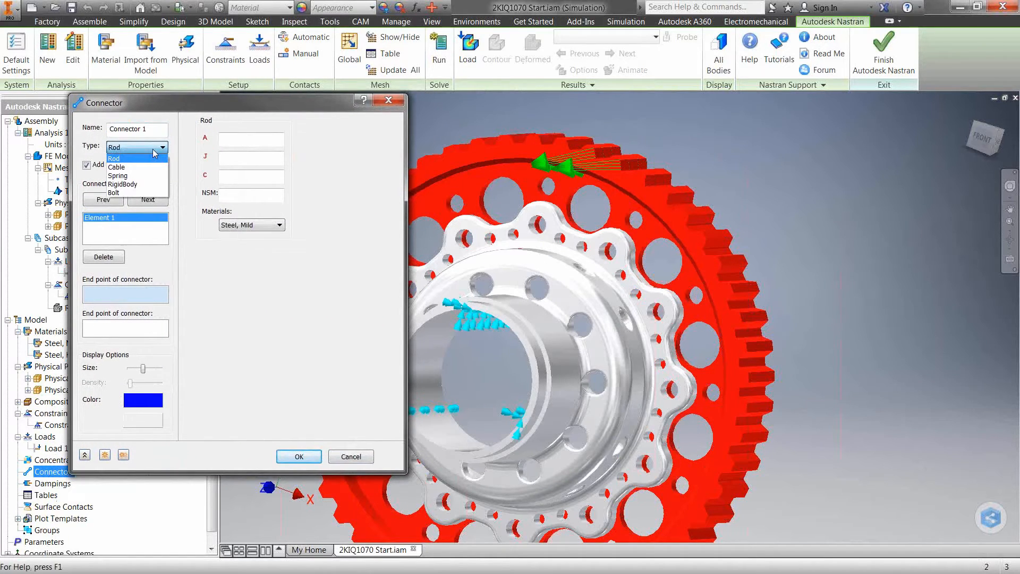
left_click(121, 193)
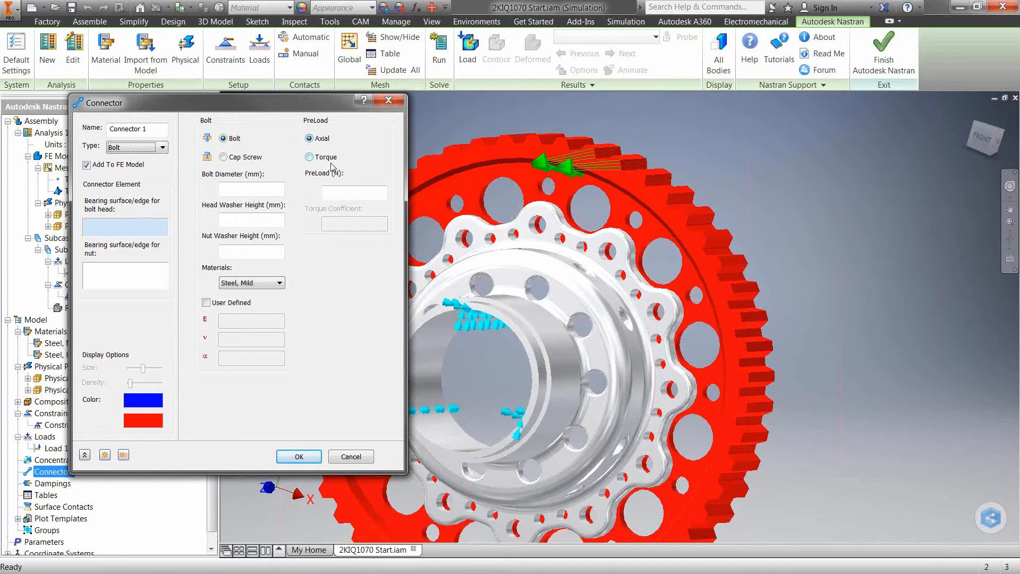
Assign the topmost flange hole's edge on the gear to the bolt head and the matching rear cap hole edge to the nut
left_click(353, 192)
left_click(128, 227)
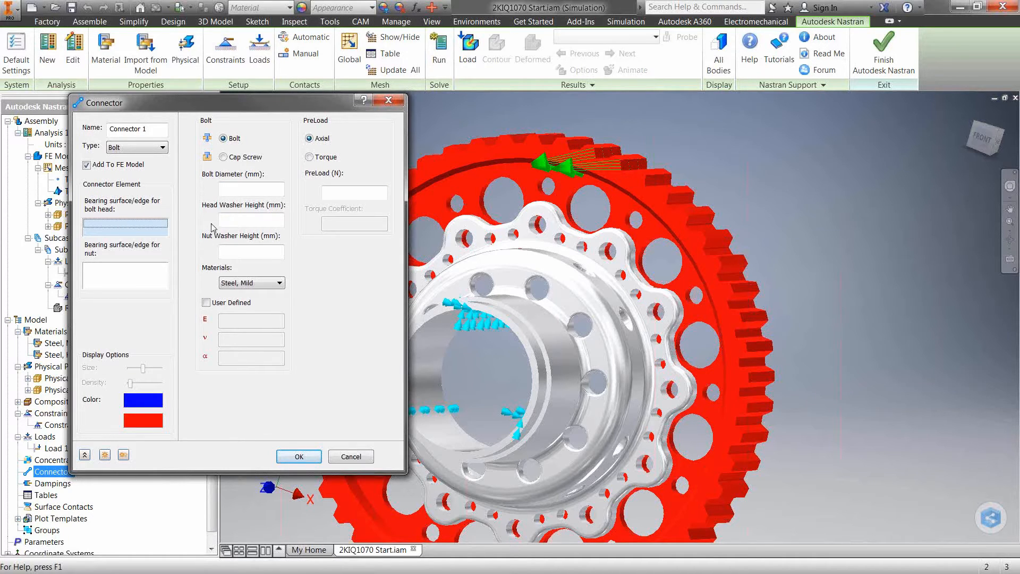
scroll(539, 228, "up", 5)
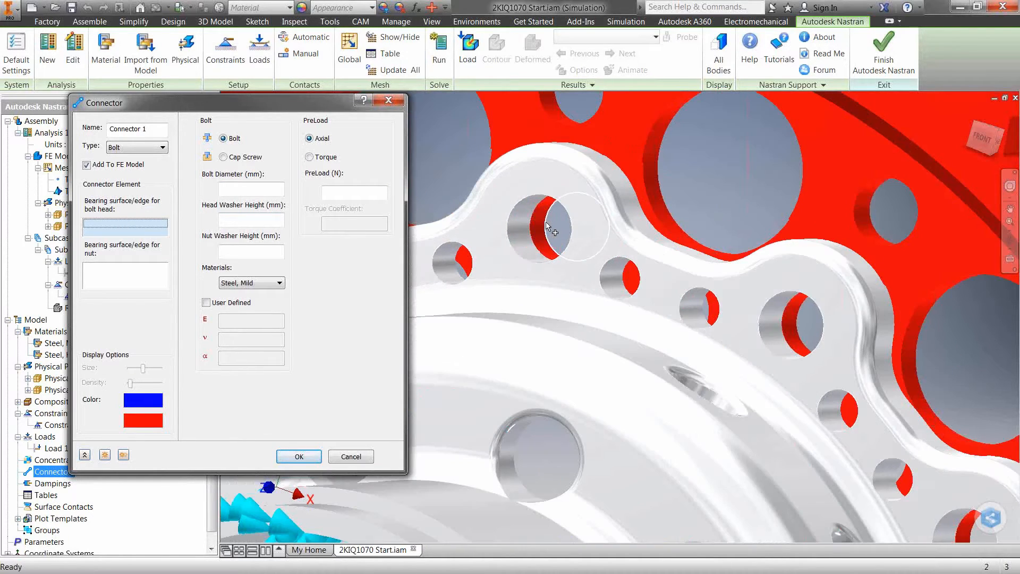
left_click(540, 230)
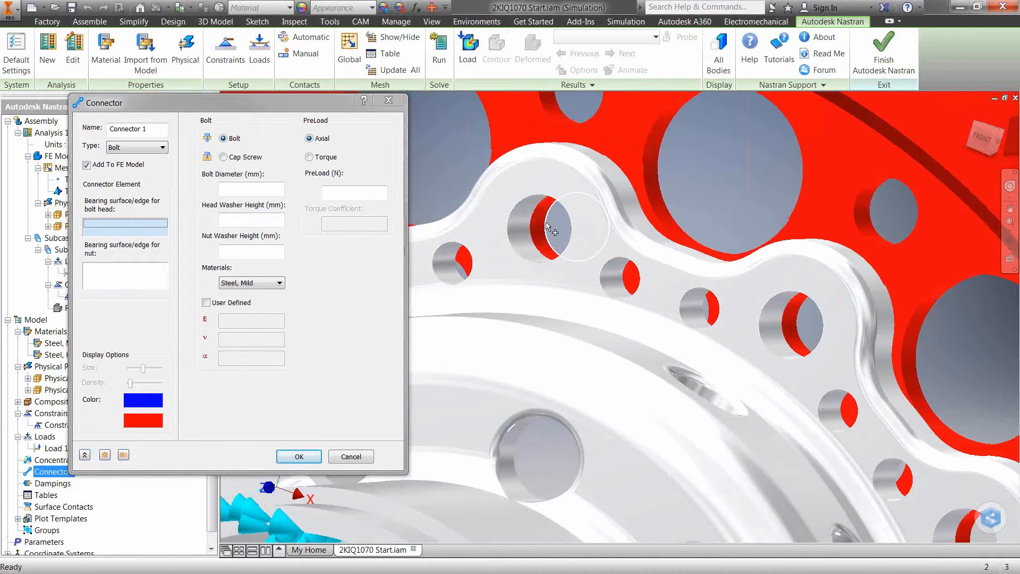
left_click(131, 266)
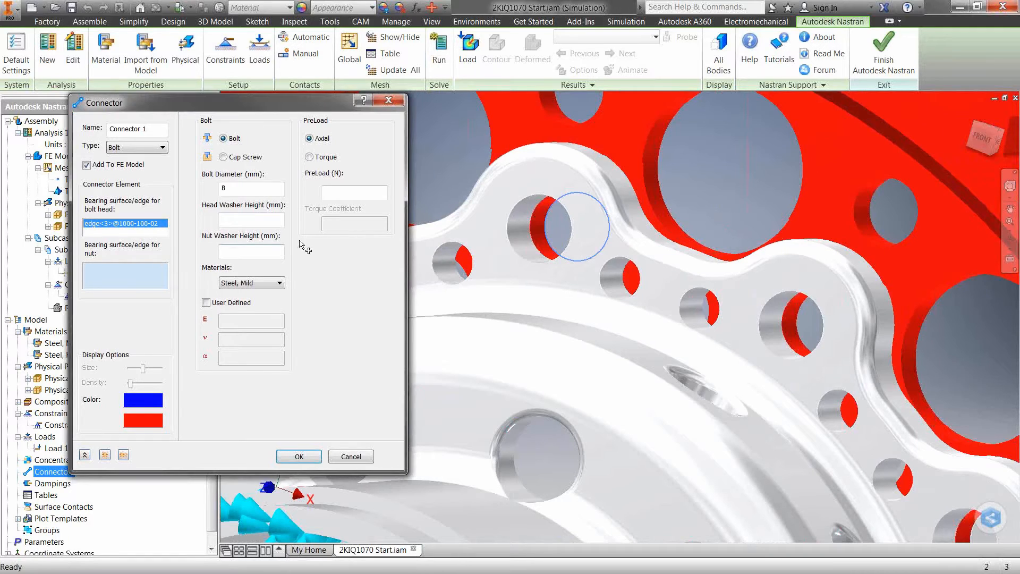
left_click(514, 217)
Examine the bolt preview's head and nut from both sides of the gear assembly
scroll(561, 258, "down", 2)
scroll(561, 258, "down", 3)
scroll(560, 257, "down", 2)
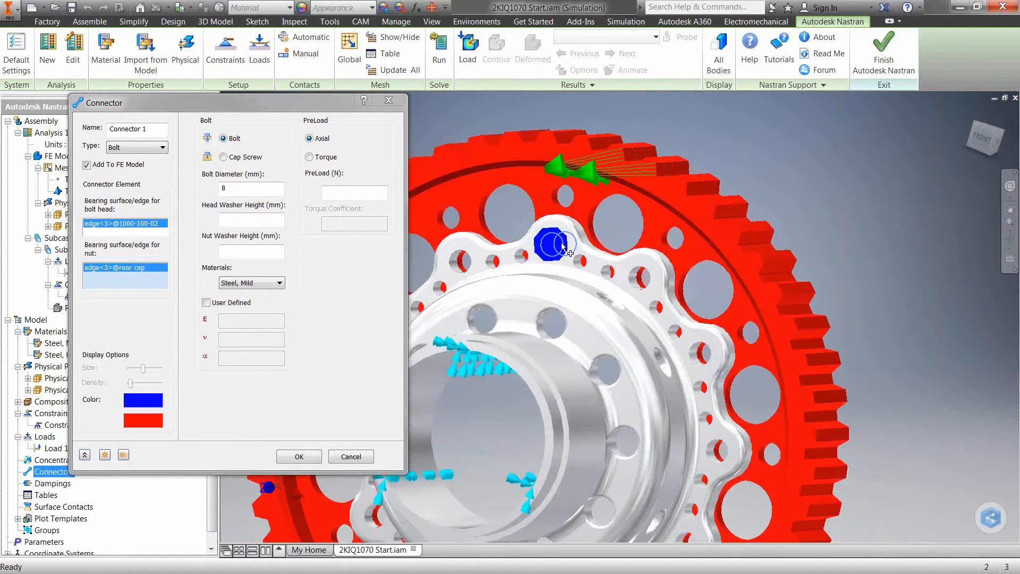
middle_click_drag(561, 258, 520, 249, "shift")
scroll(475, 251, "up", 5)
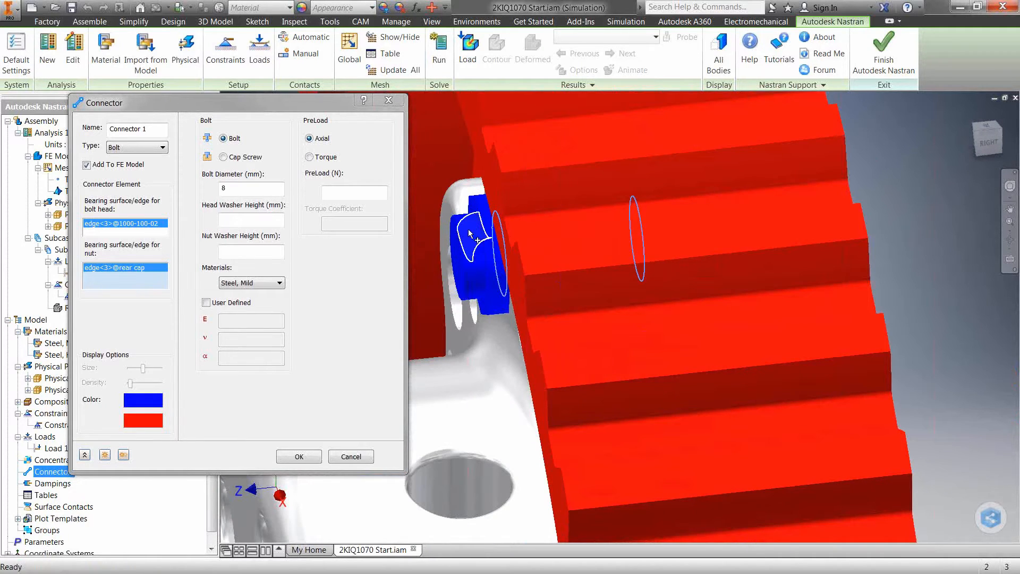
scroll(470, 235, "down", 2)
middle_click_drag(911, 220, 595, 217, "shift")
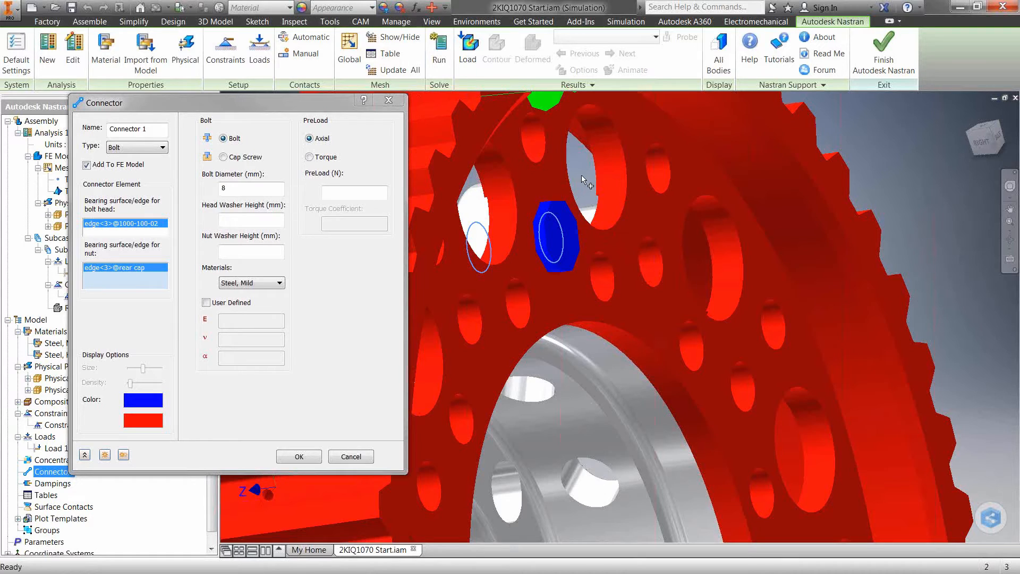
scroll(581, 174, "down", 2)
middle_click_drag(581, 175, 601, 187, "shift")
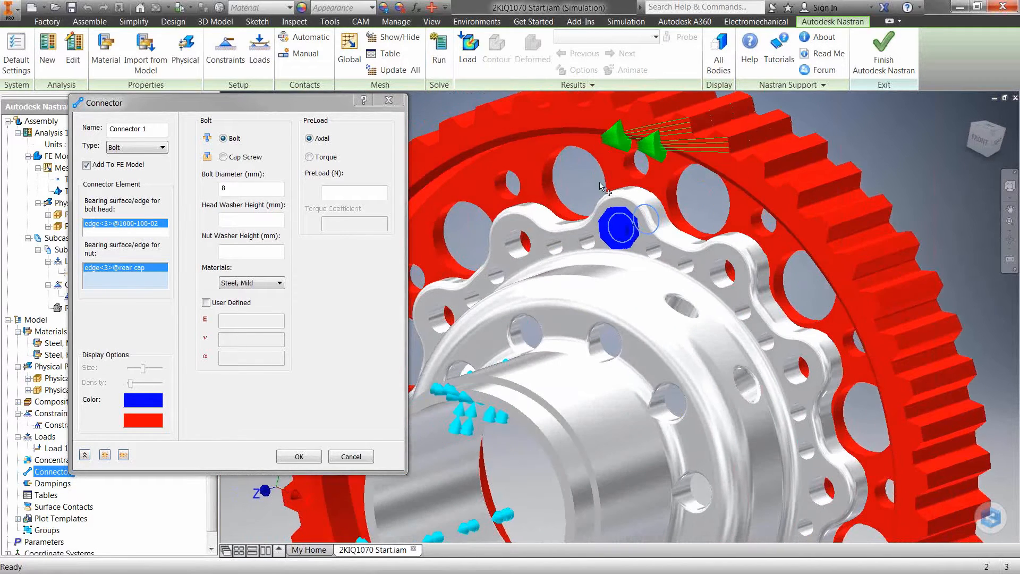
Create the first bolt and duplicate it onto the next flange hole clockwise, reassigning the gear head edge and rear cap nut edge
left_click(238, 188)
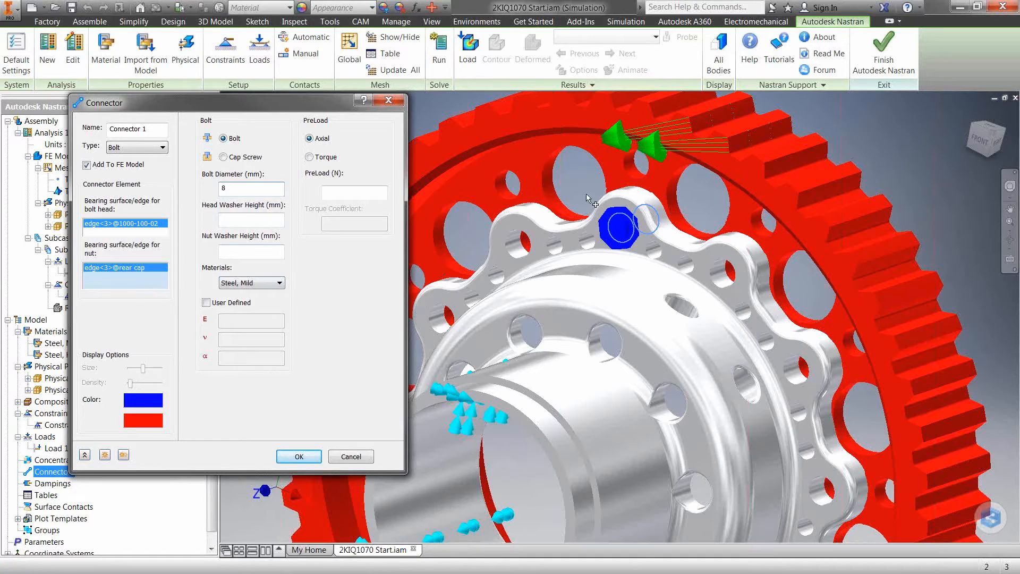
left_click(123, 456)
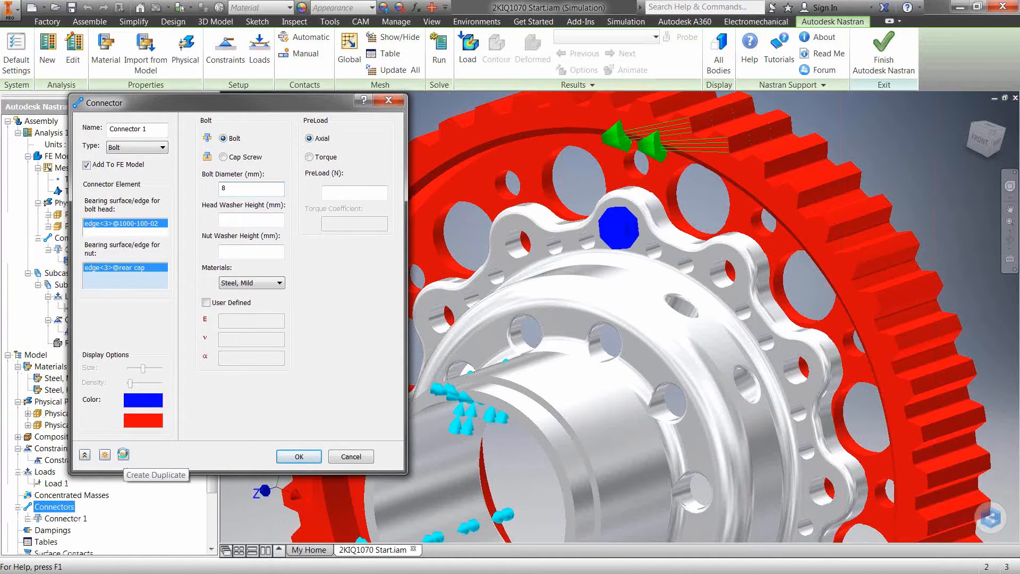
left_click(140, 225)
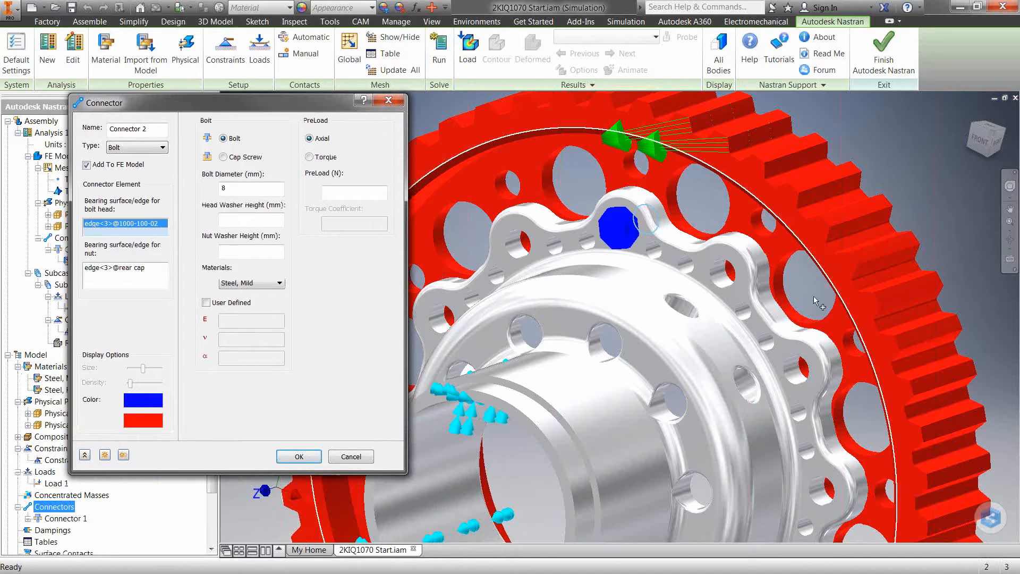
middle_click_drag(778, 286, 788, 285, "shift")
scroll(792, 265, "up", 3)
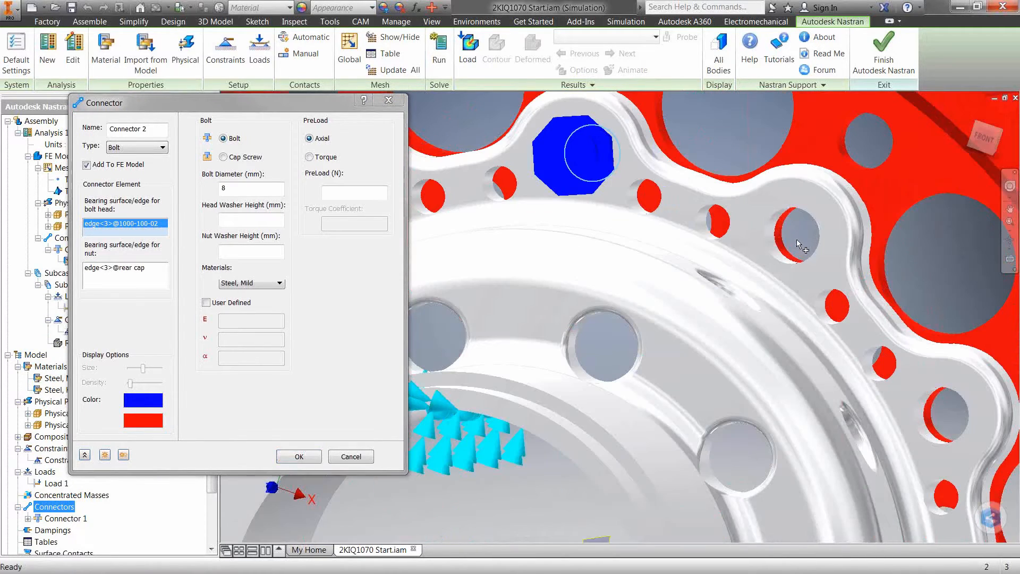
left_click(784, 237)
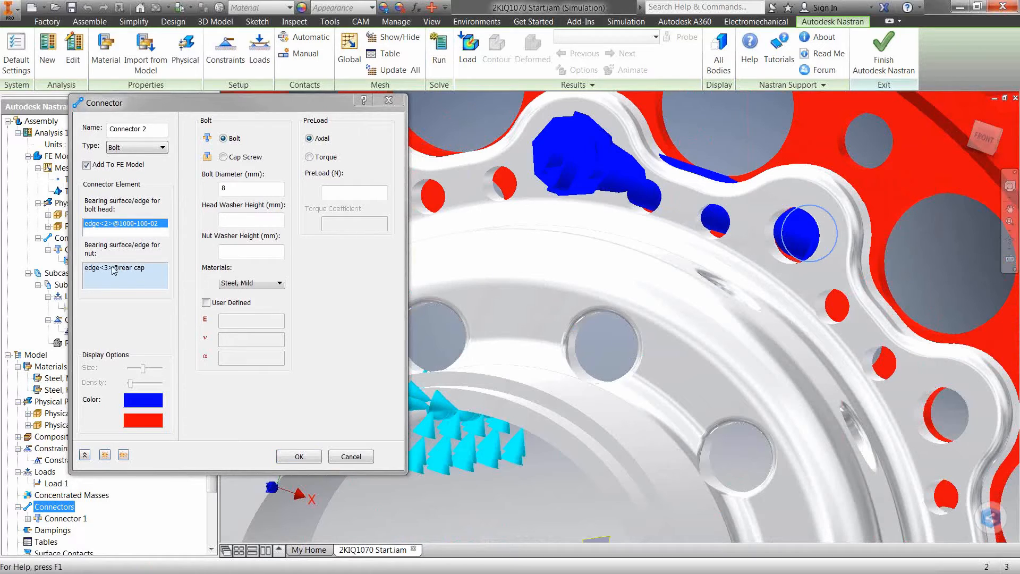
left_click(785, 265)
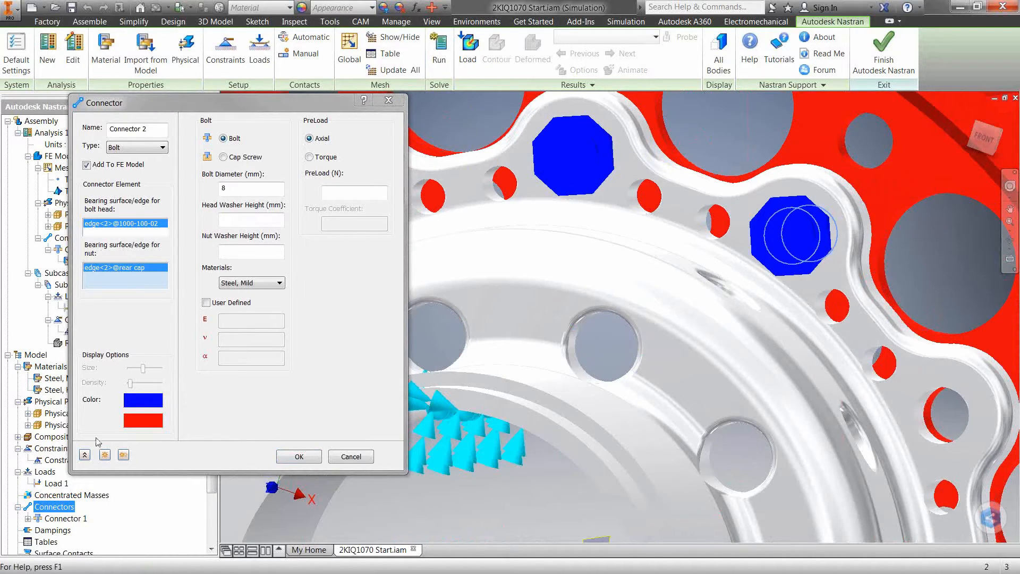
Duplicate the bolt onto the third flange hole clockwise using the gear and rear cap hole edges, and finish creating the connectors
left_click(124, 455)
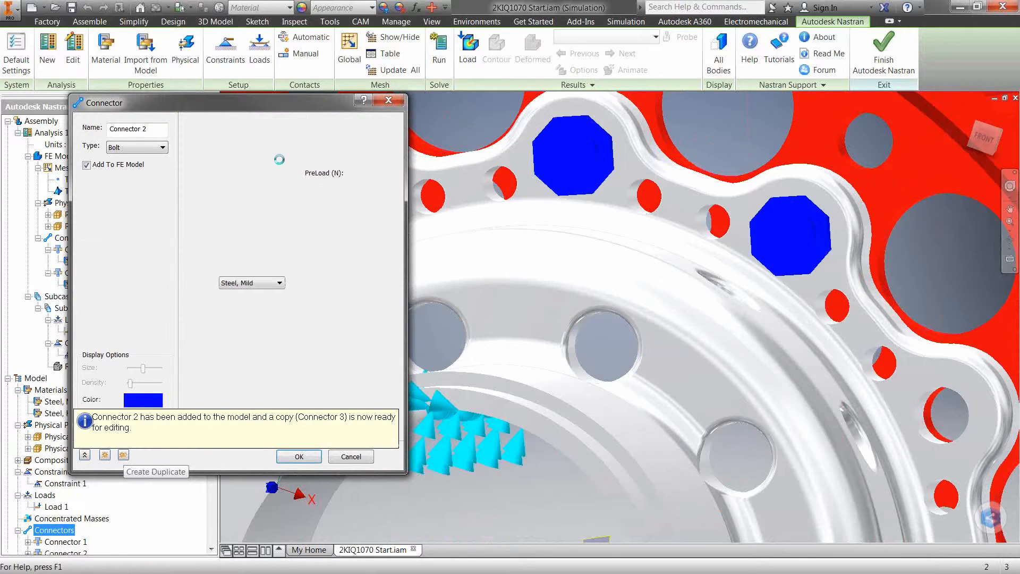
left_click(943, 425)
left_click(132, 268)
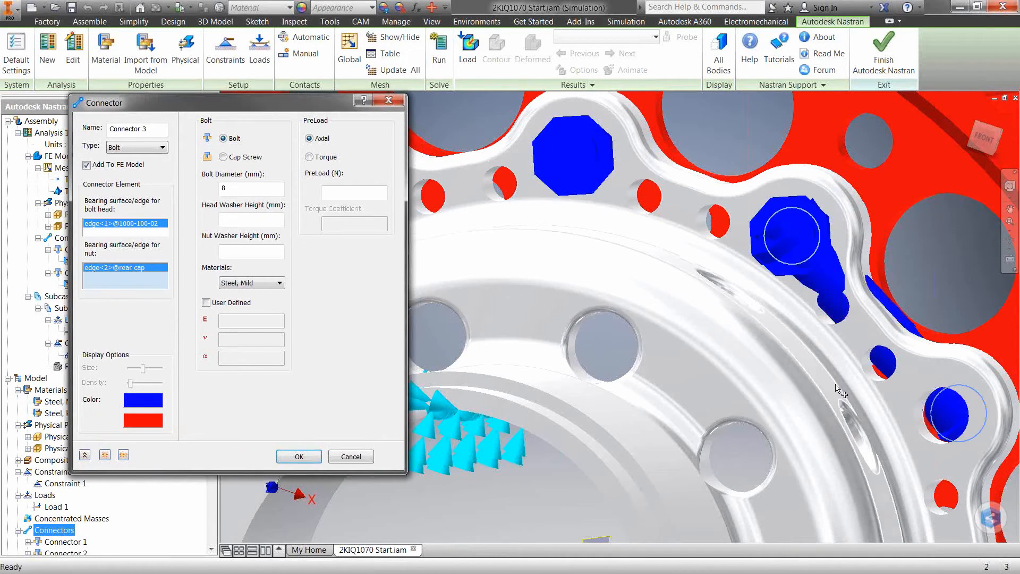
left_click(936, 445)
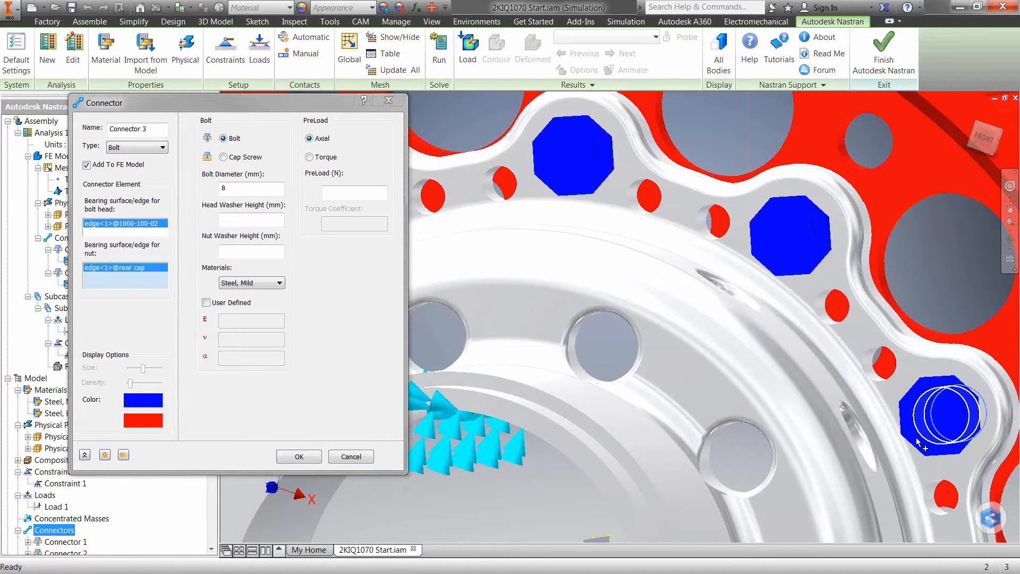
scroll(899, 425, "down", 3)
middle_click_drag(899, 425, 564, 436, "shift")
left_click(299, 457)
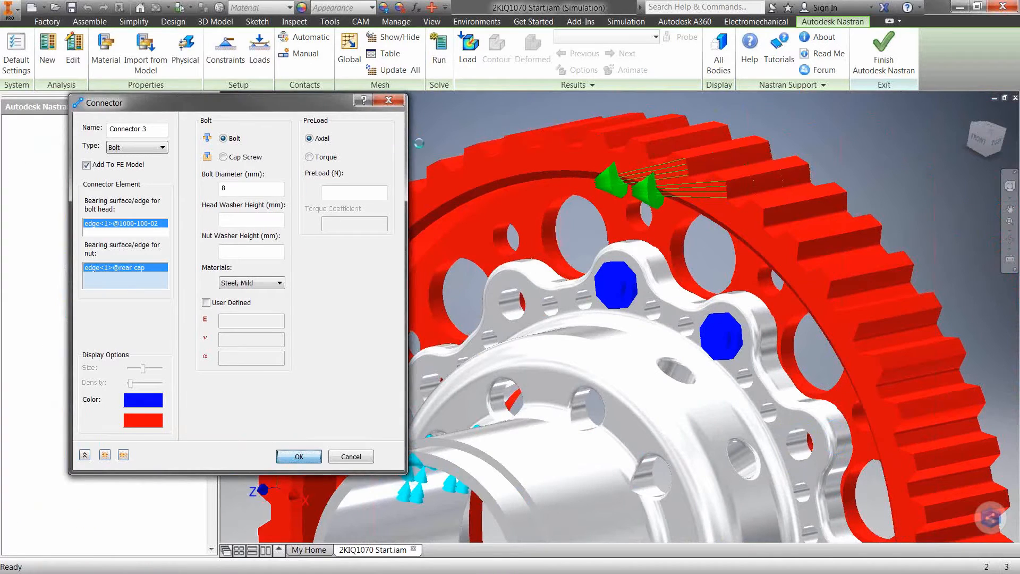
scroll(420, 144, "down", 3)
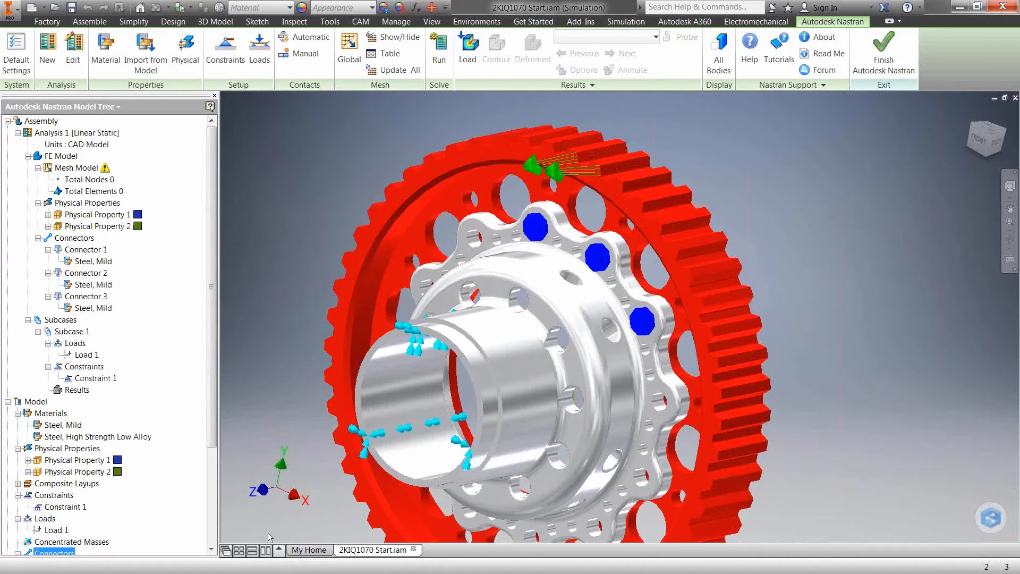
Open the recent assembly 2KIQ1070.iam and return to 2KIQ1070 Start.iam
left_click(317, 553)
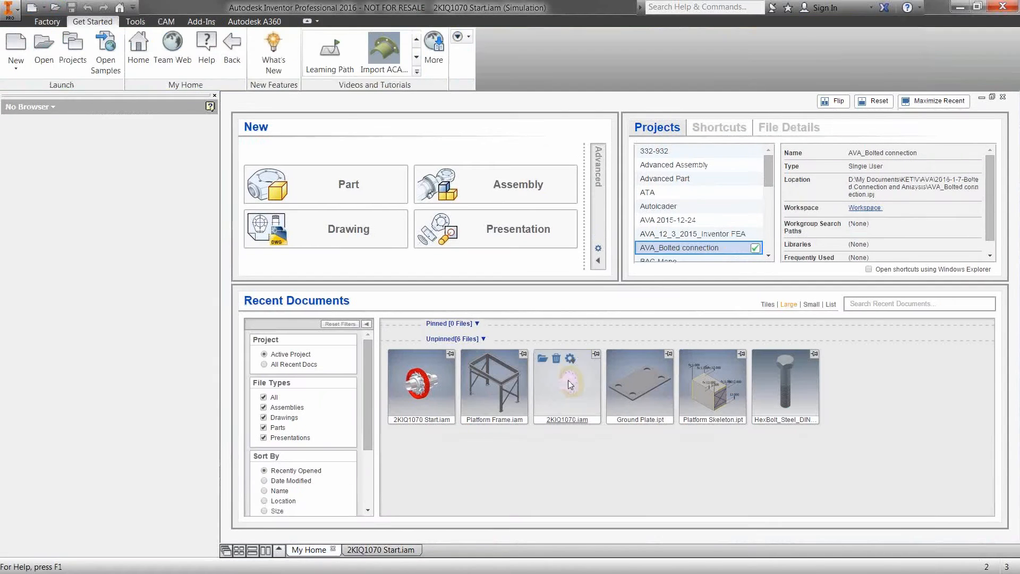
double_click(571, 382)
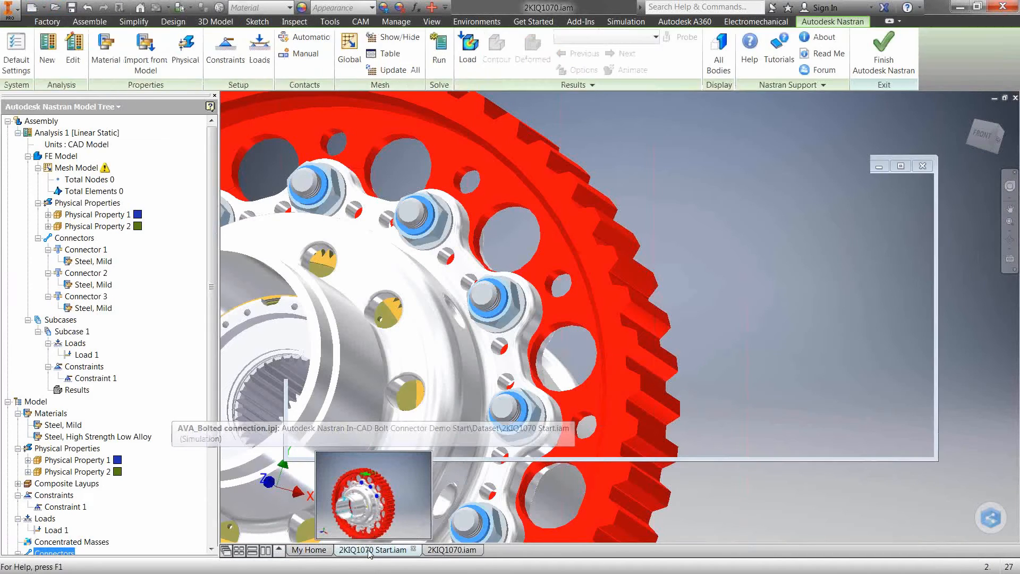
left_click(370, 550)
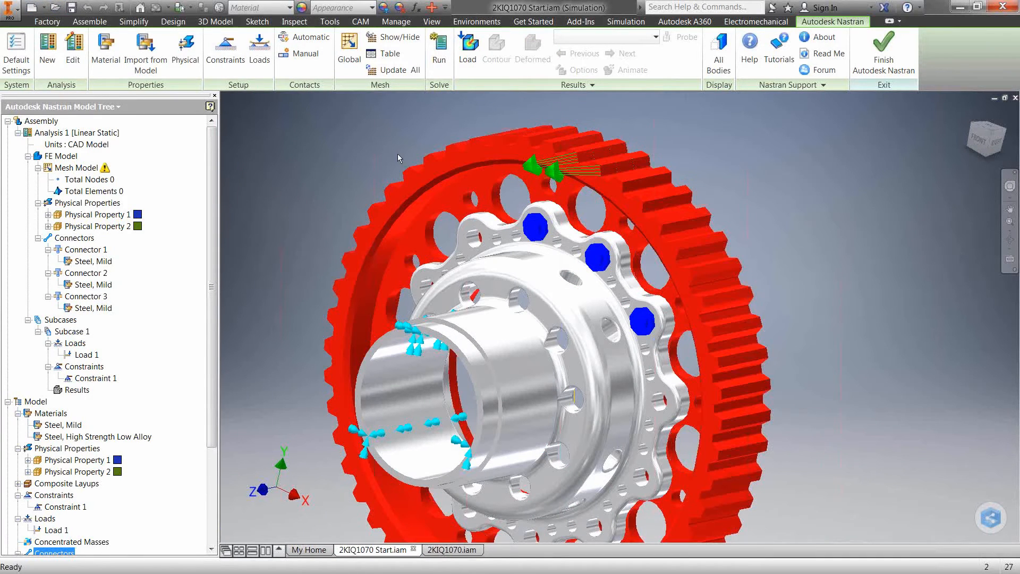
left_click(348, 58)
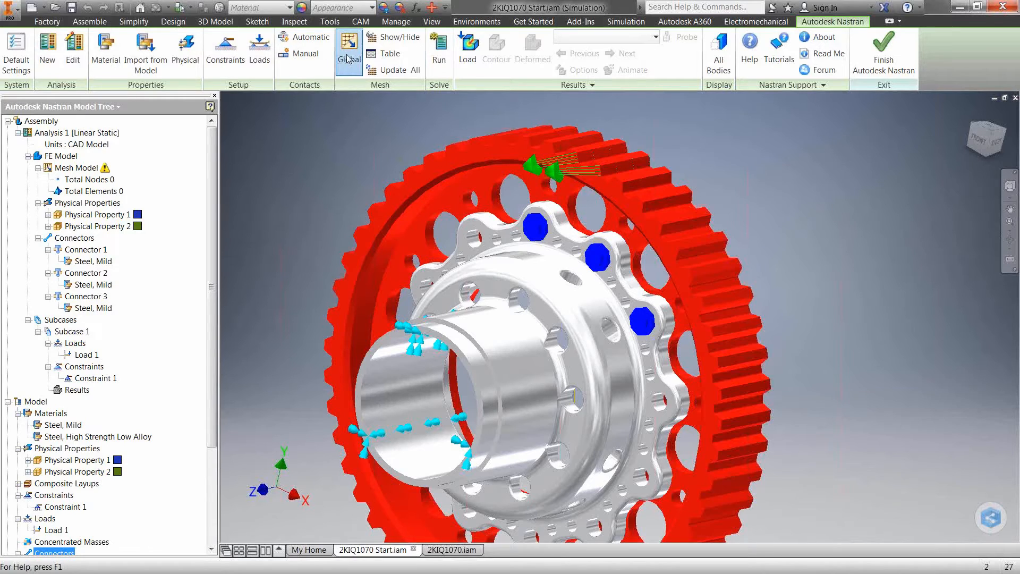
left_click_drag(197, 148, 99, 138)
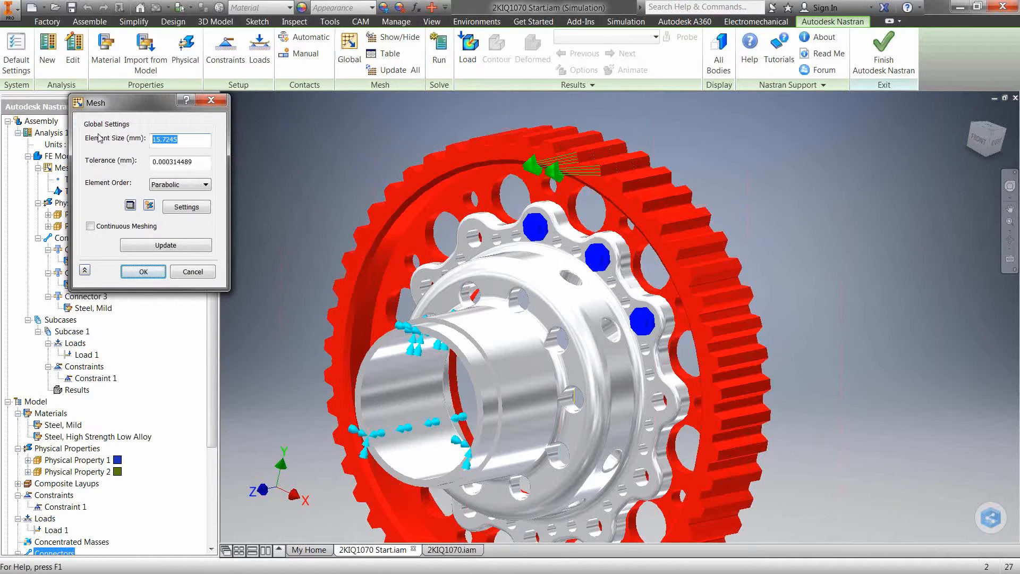
type("5")
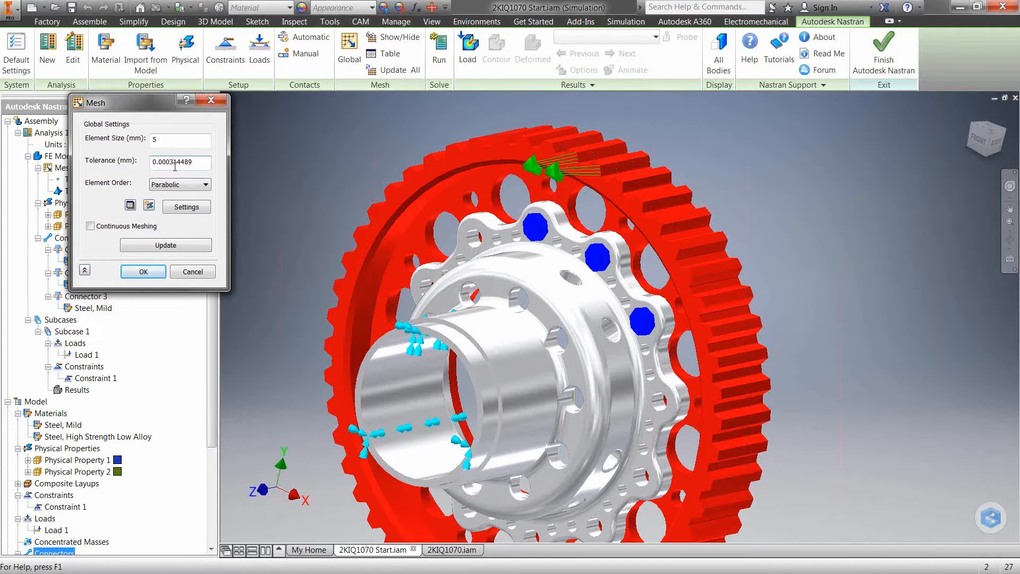
left_click(211, 100)
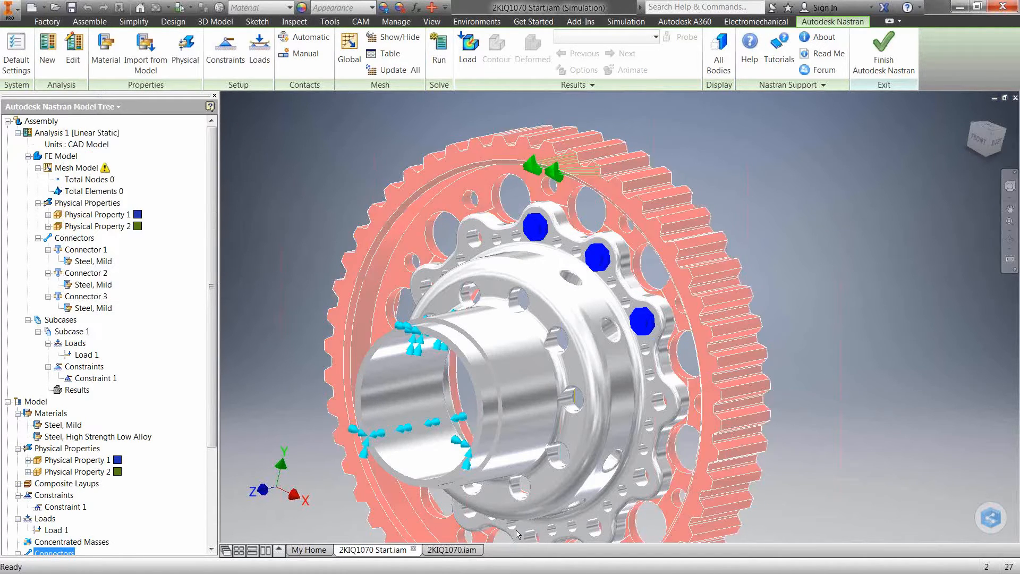
Switch to 2KIQ1070.iam, enter its Autodesk Nastran environment, and view the meshed gear and rear cap with their bolt connectors up close
left_click(447, 550)
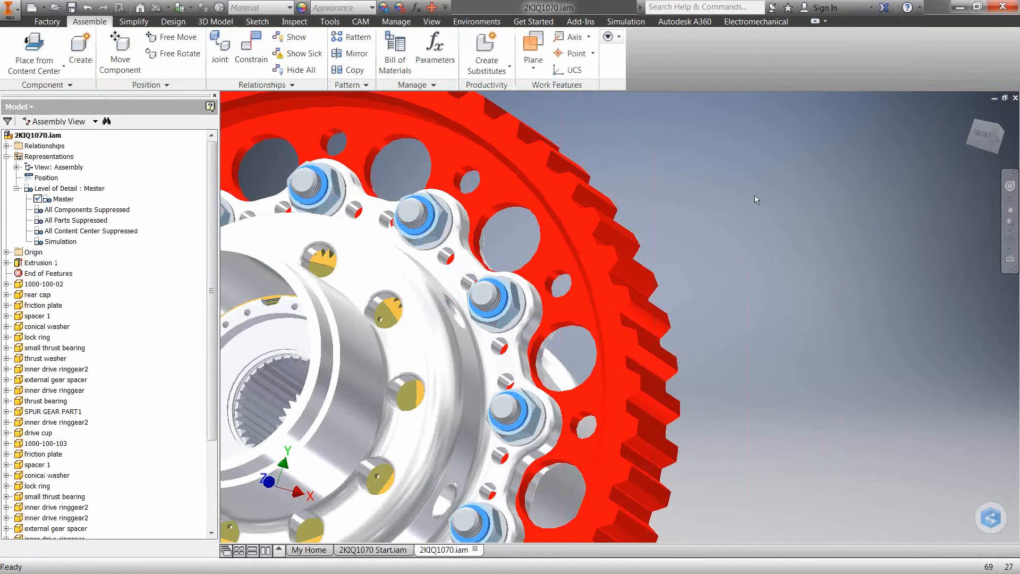
middle_click_drag(796, 185, 755, 215, "shift")
left_click(476, 21)
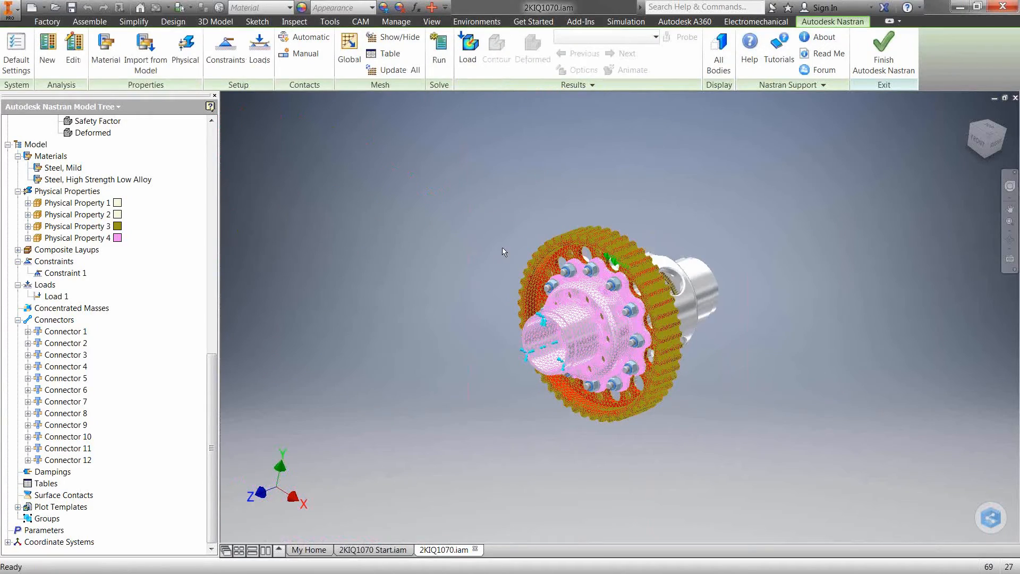
scroll(532, 257, "up", 3)
scroll(547, 262, "up", 3)
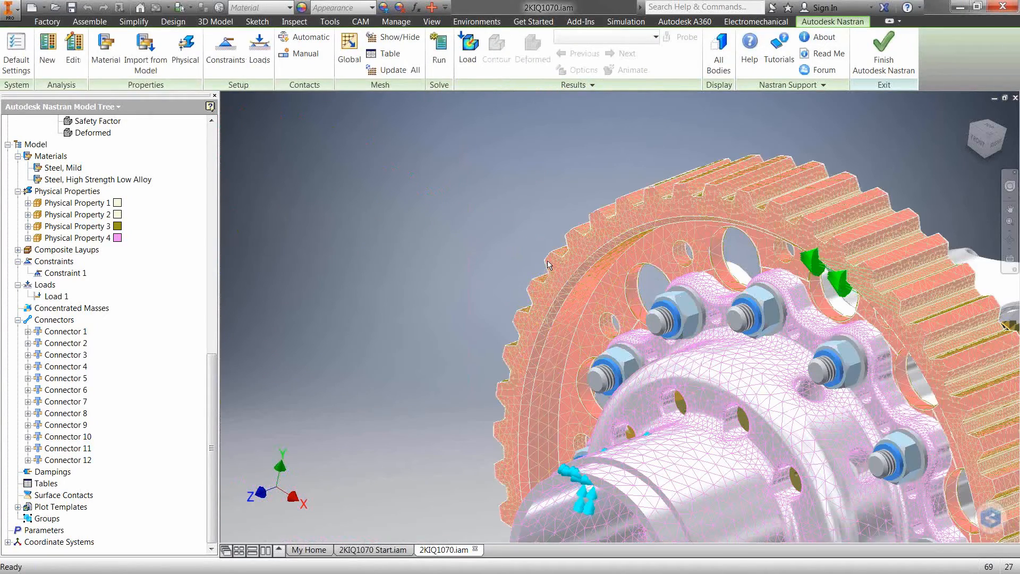
Run the Nastran solution for the Bolts linear static analysis and acknowledge its completion
middle_click_drag(483, 238, 296, 156)
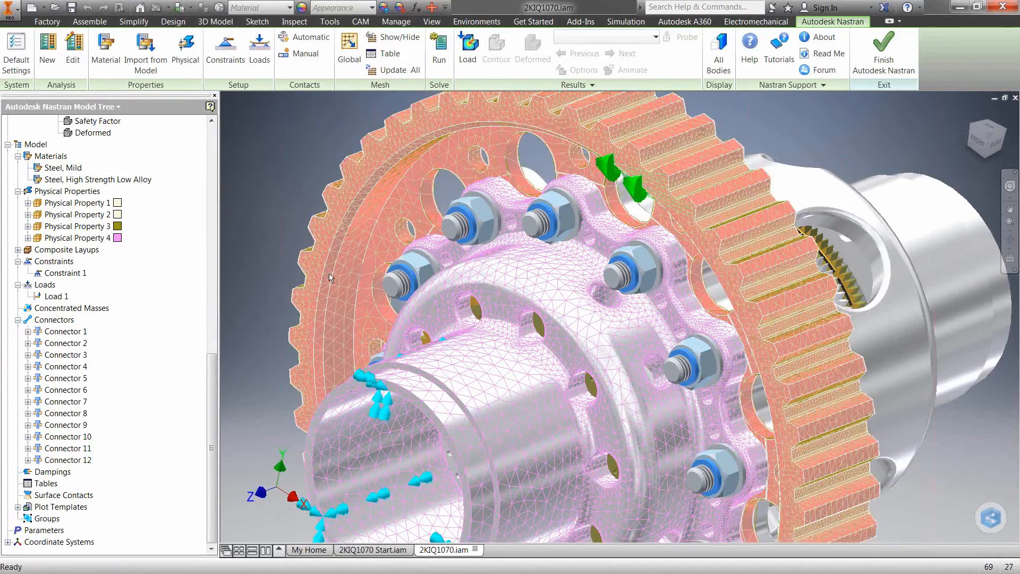
middle_click_drag(301, 134, 315, 157)
left_click_drag(212, 383, 231, 155)
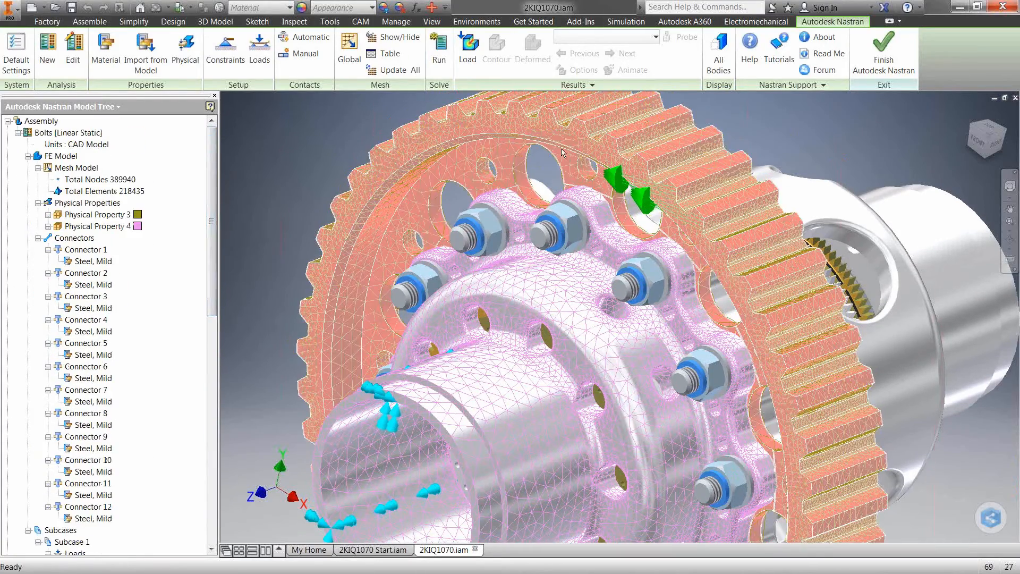
left_click(441, 56)
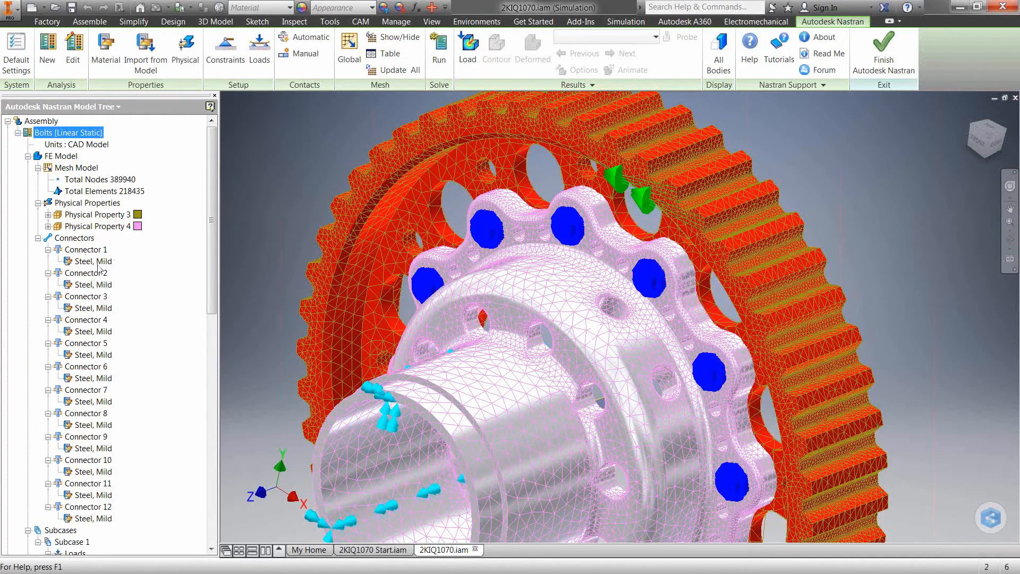
left_click_drag(211, 215, 213, 236)
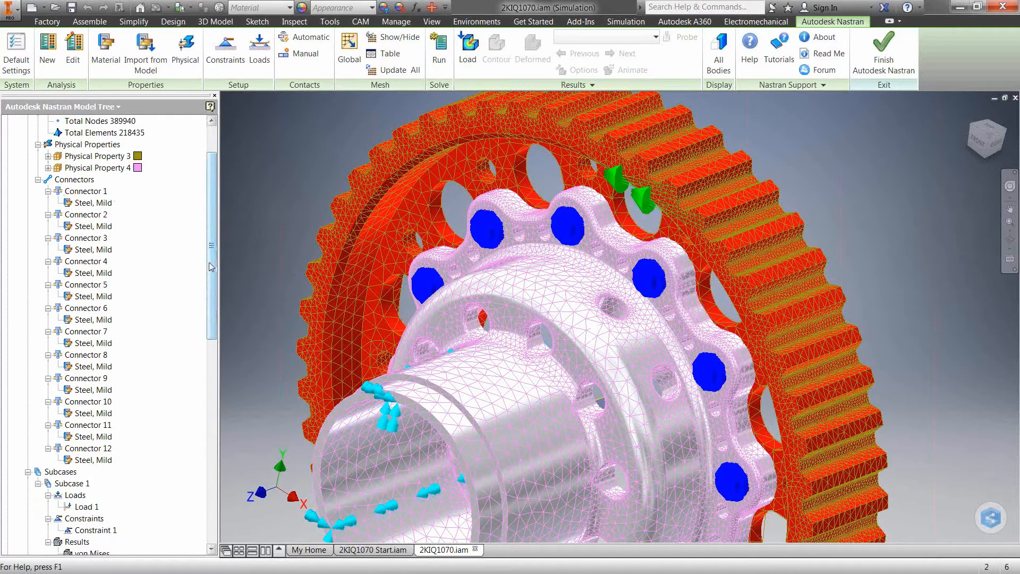
left_click_drag(211, 265, 211, 220)
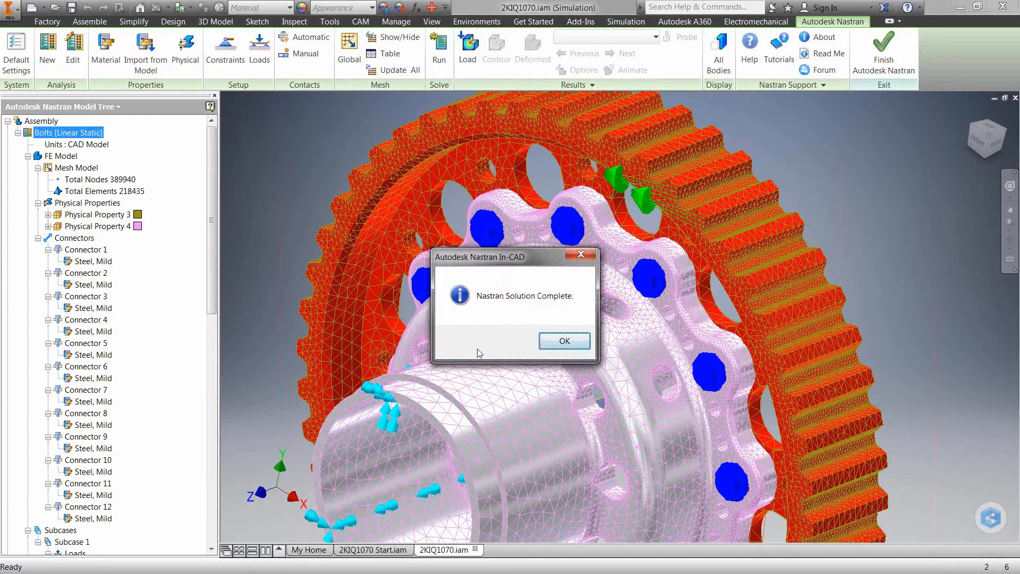
left_click(565, 341)
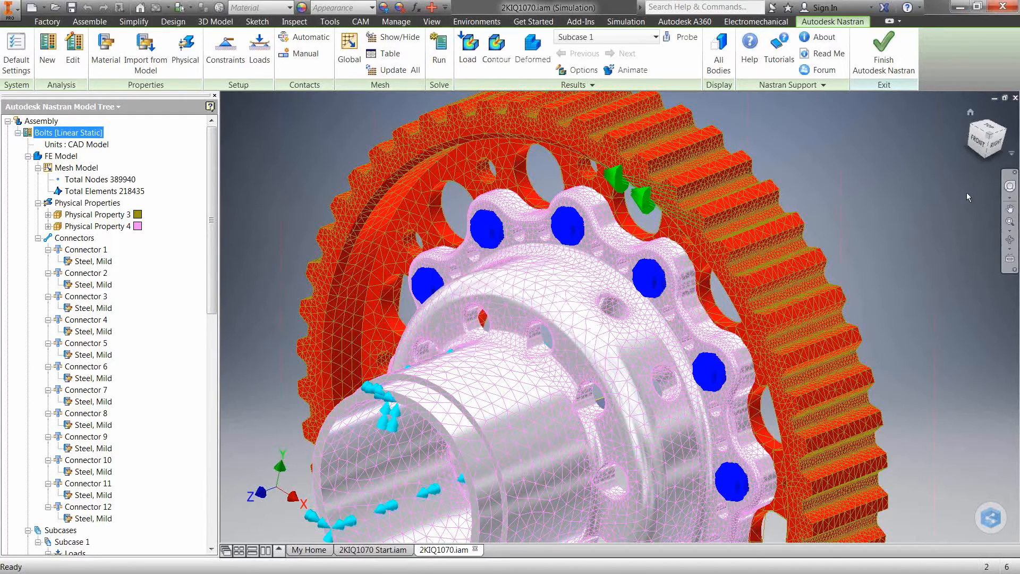
Set the von Mises plot's contour result data to SOLID VON MISES STRESS and display it on the model
left_click(583, 71)
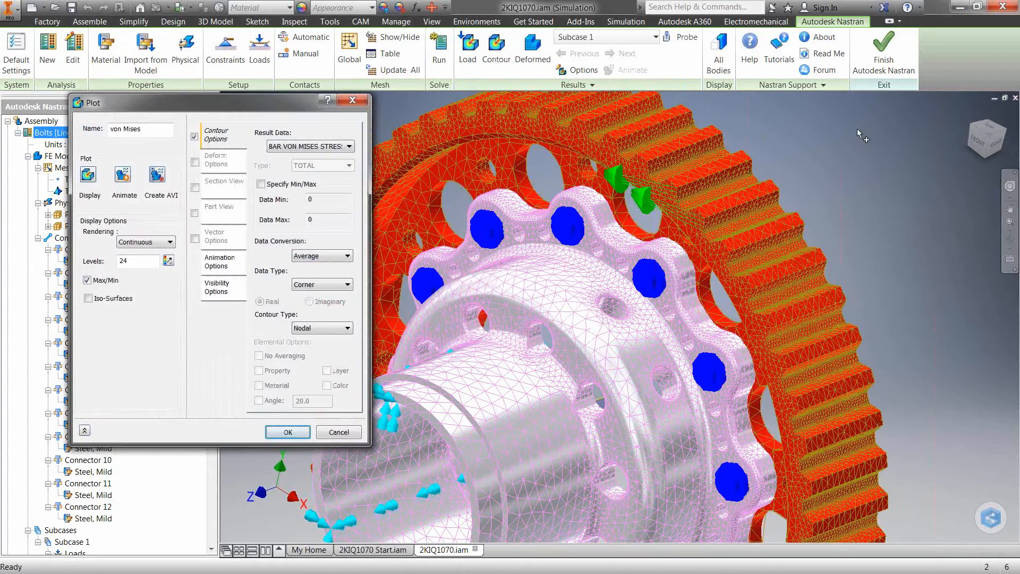
left_click(302, 147)
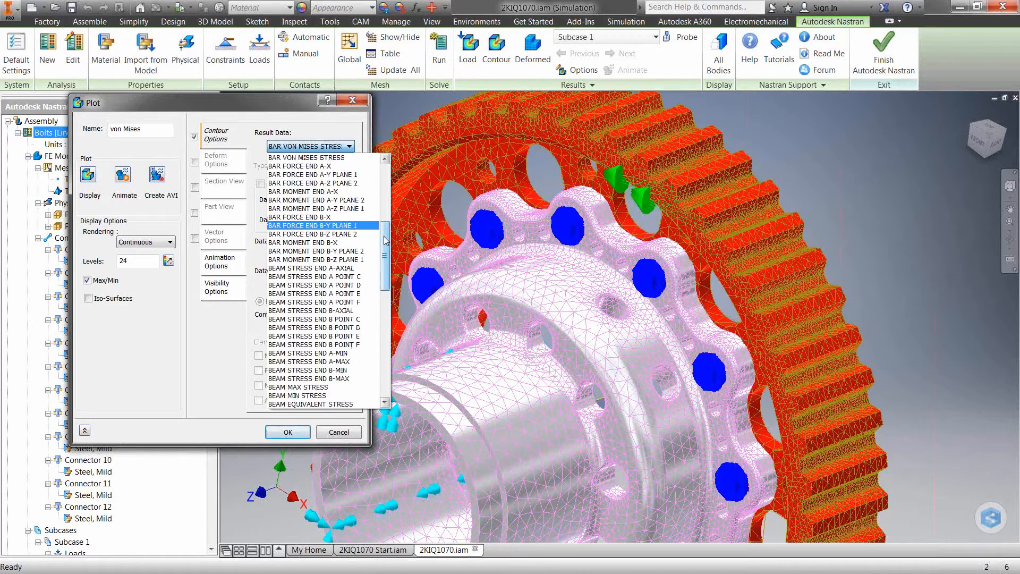
left_click_drag(385, 236, 390, 338)
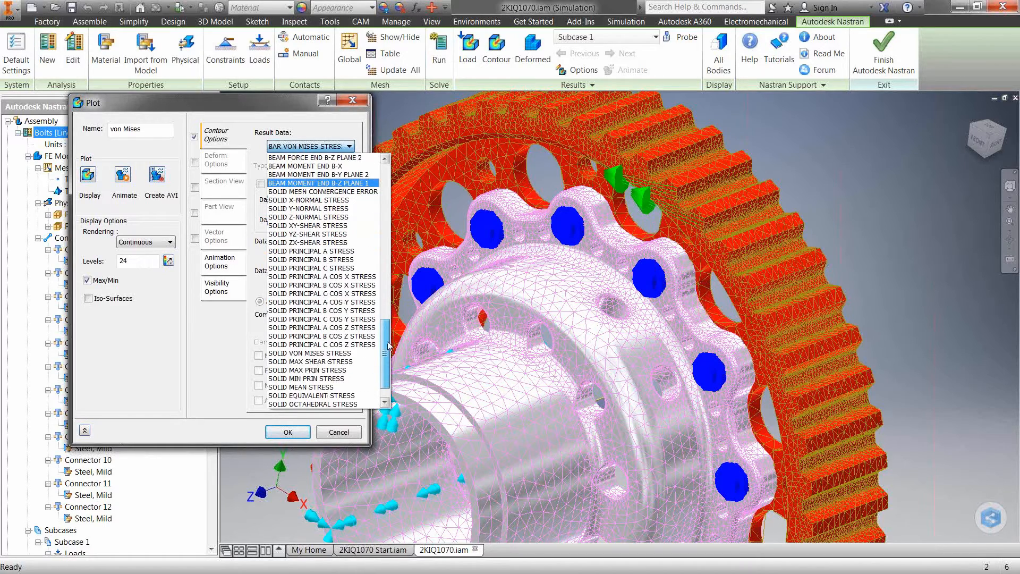
left_click(342, 352)
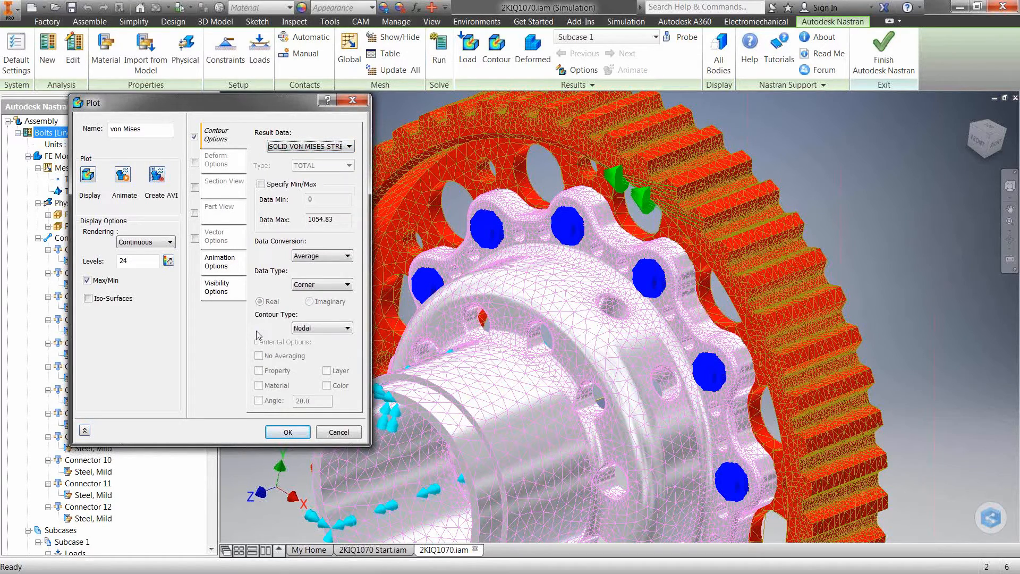
left_click(88, 175)
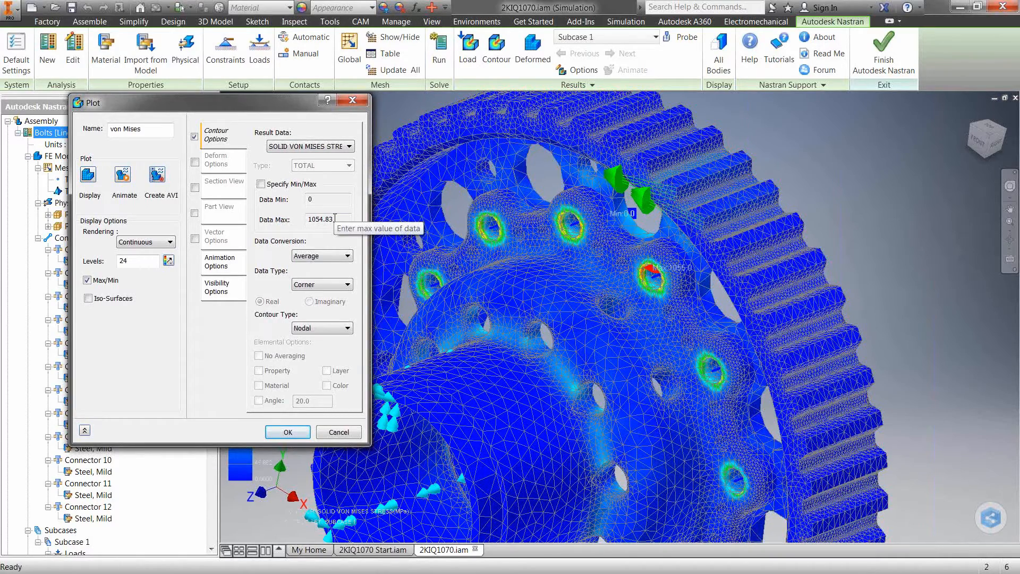
Specify a custom contour range for the stress plot with a data maximum of 250
left_click(260, 184)
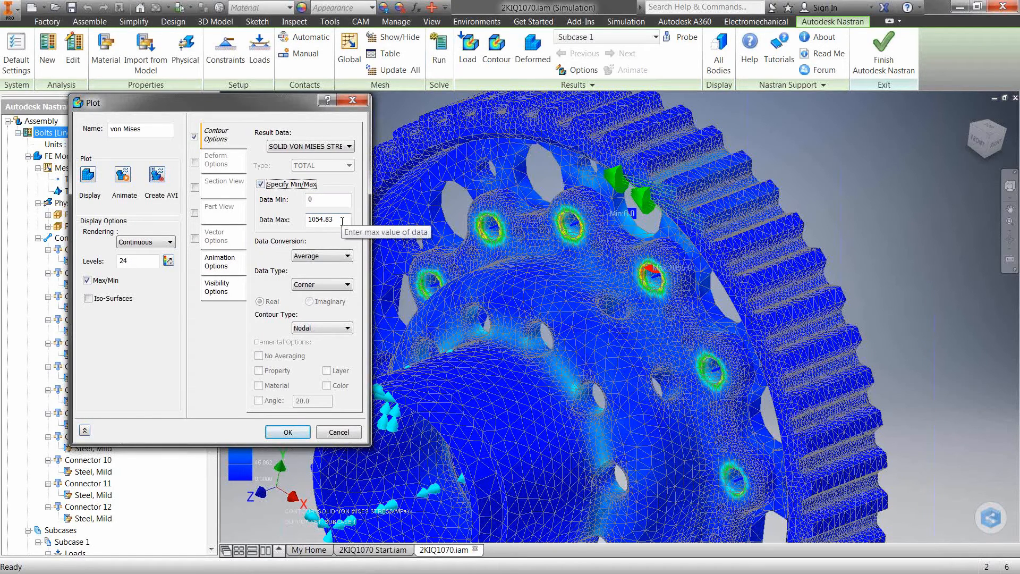
double_click(342, 221)
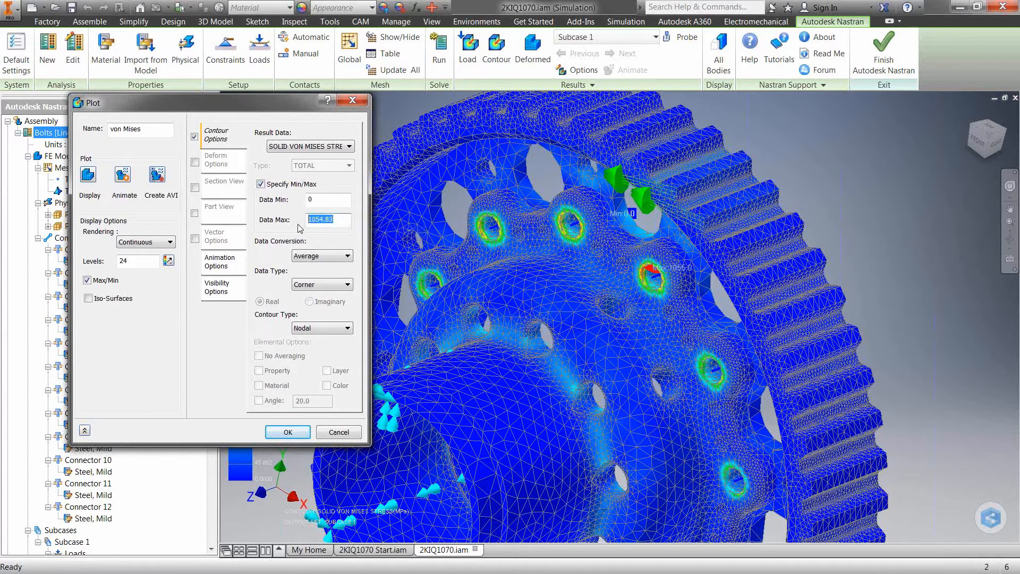
type("250")
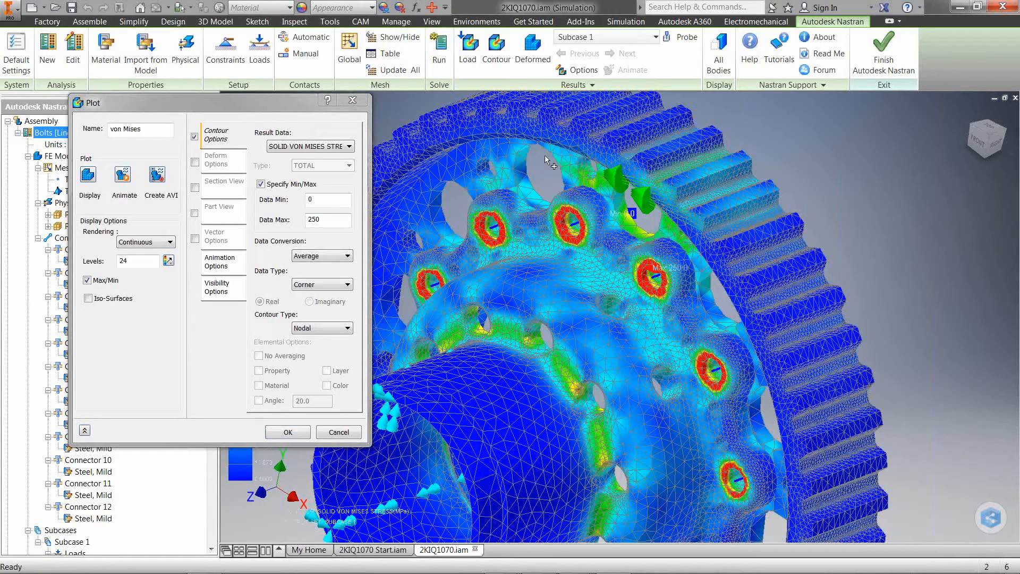
Move the Plot dialog clear of the model and examine the stress contours around the rear cap bolt holes
left_click_drag(266, 100, 389, 117)
middle_click_drag(953, 129, 951, 128)
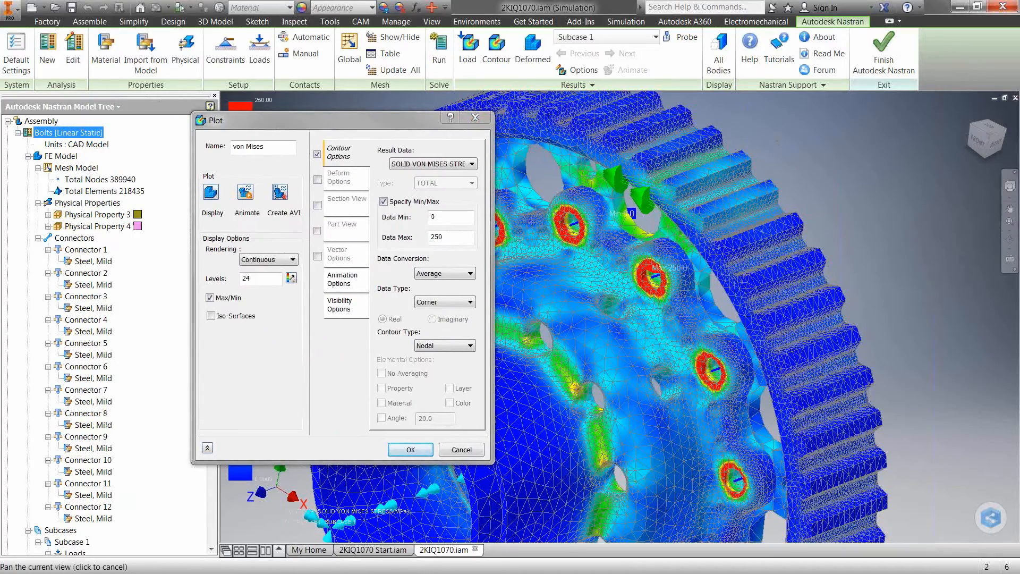
middle_click_drag(691, 157, 591, 131)
left_click_drag(375, 126, 839, 177)
scroll(572, 256, "down", 3)
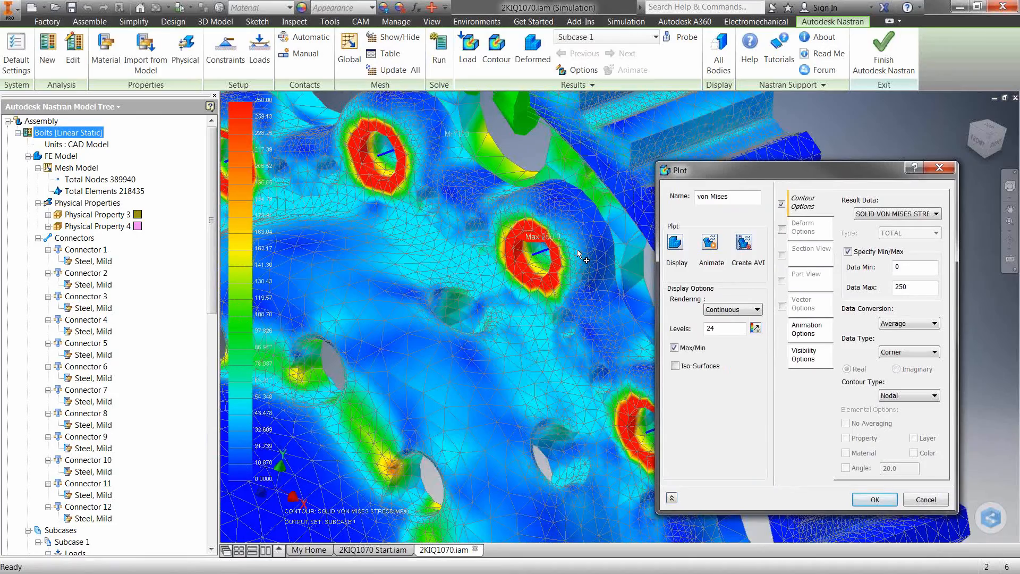
scroll(579, 255, "down", 2)
scroll(533, 251, "up", 3)
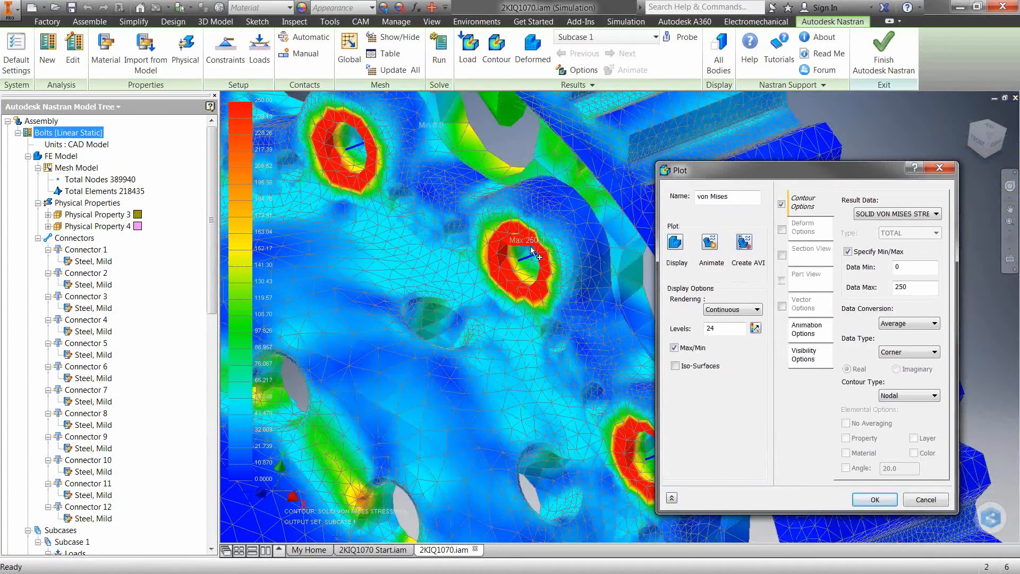
scroll(533, 251, "up", 2)
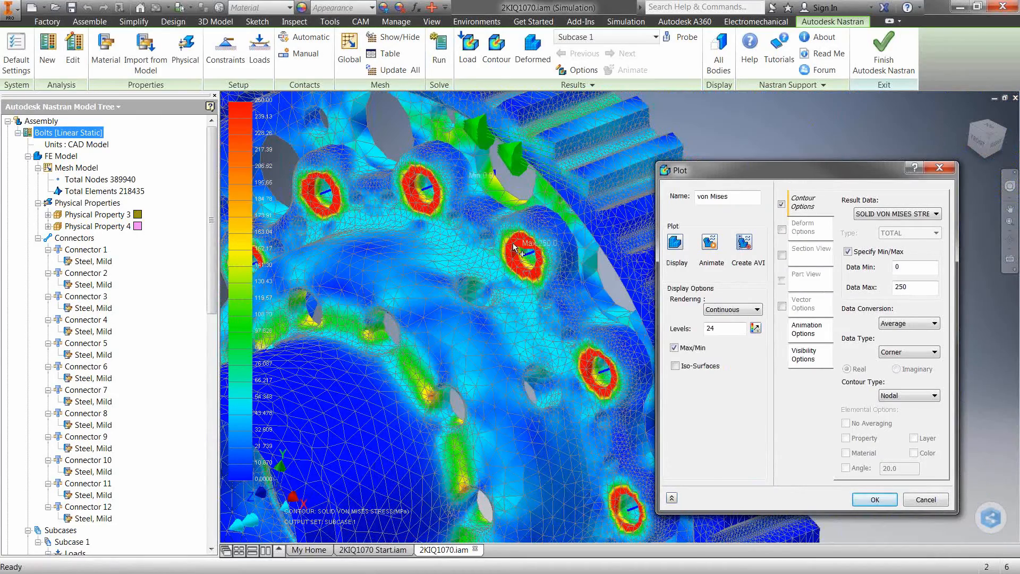
Turn on the query display for the mesh nodes and inspect the stress beside a rear cap bolt hole
right_click(98, 180)
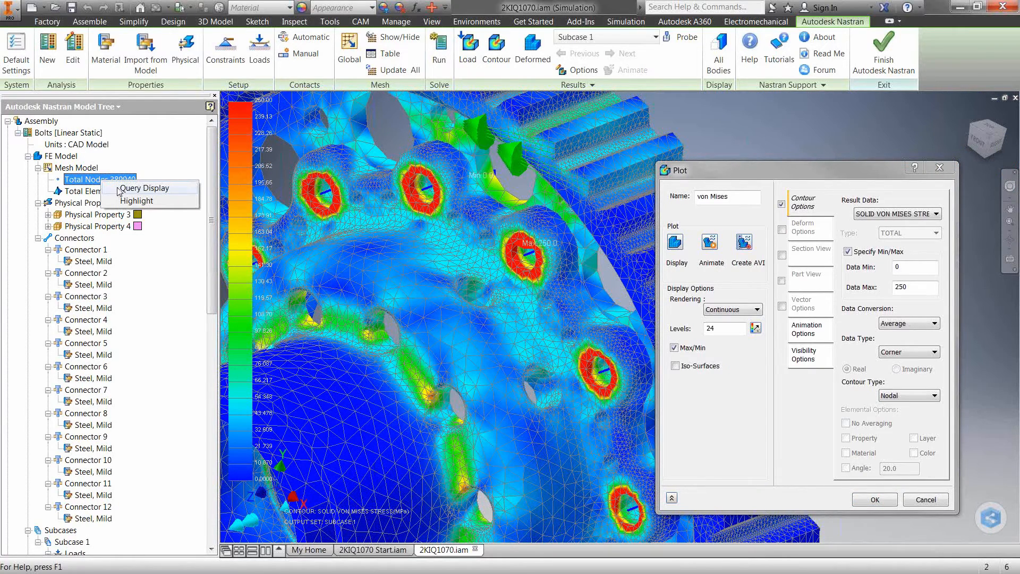
left_click(119, 189)
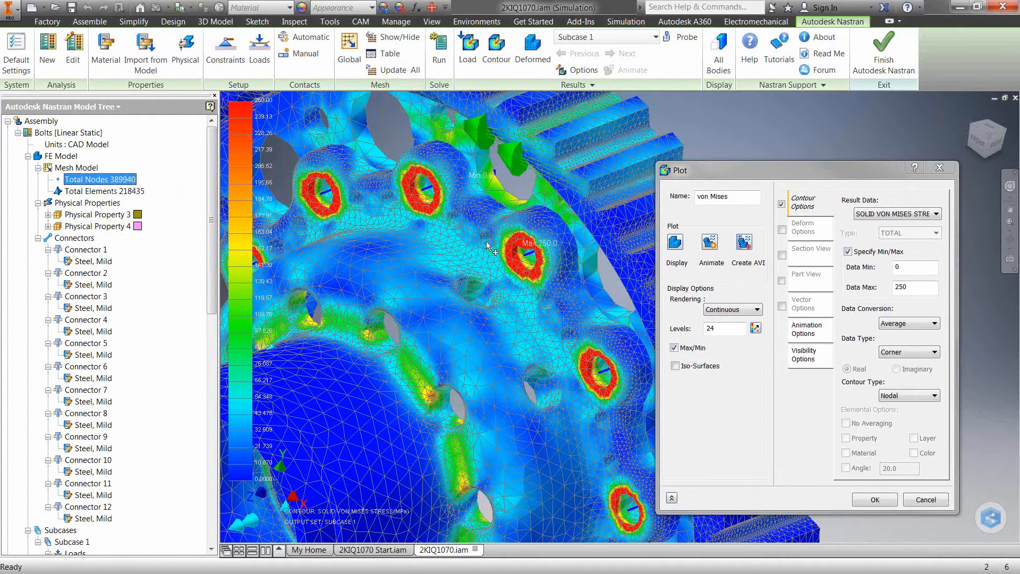
mouse_move(516, 247)
scroll(517, 247, "up", 3)
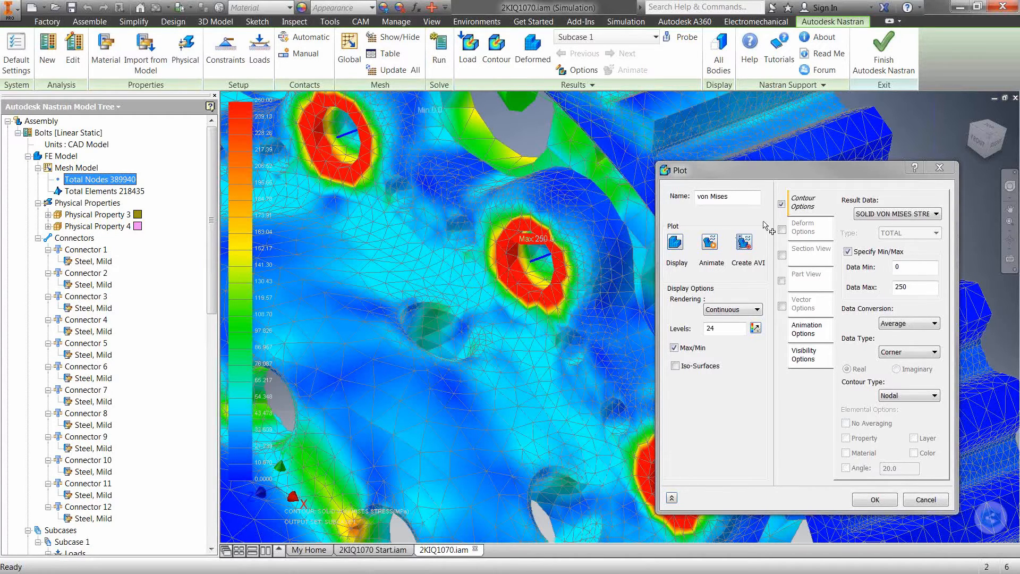
Enable total displacement deformation at 10 percent in the stress plot and animate the result across the bolted flange
left_click(782, 230)
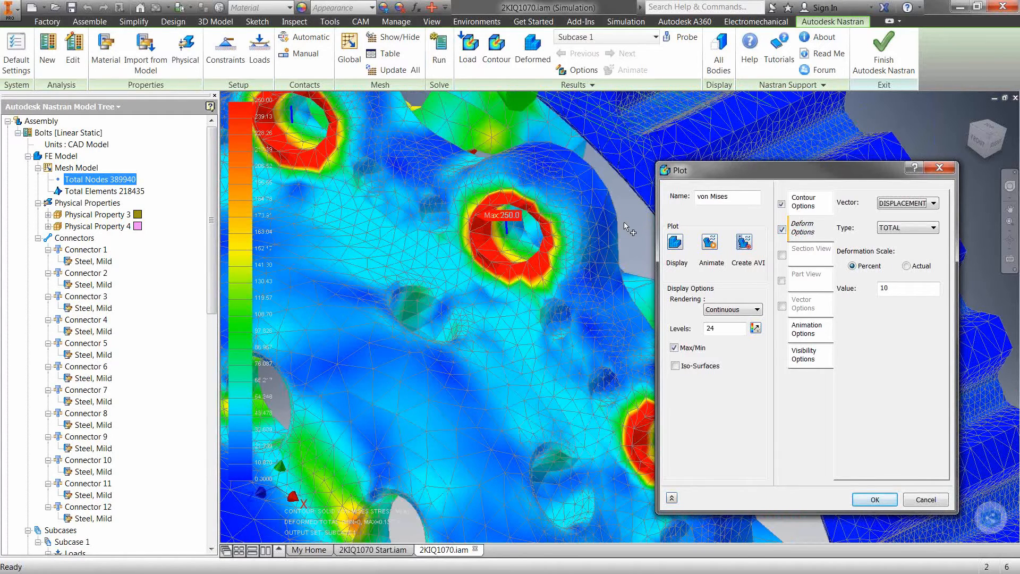
scroll(621, 226, "down", 2)
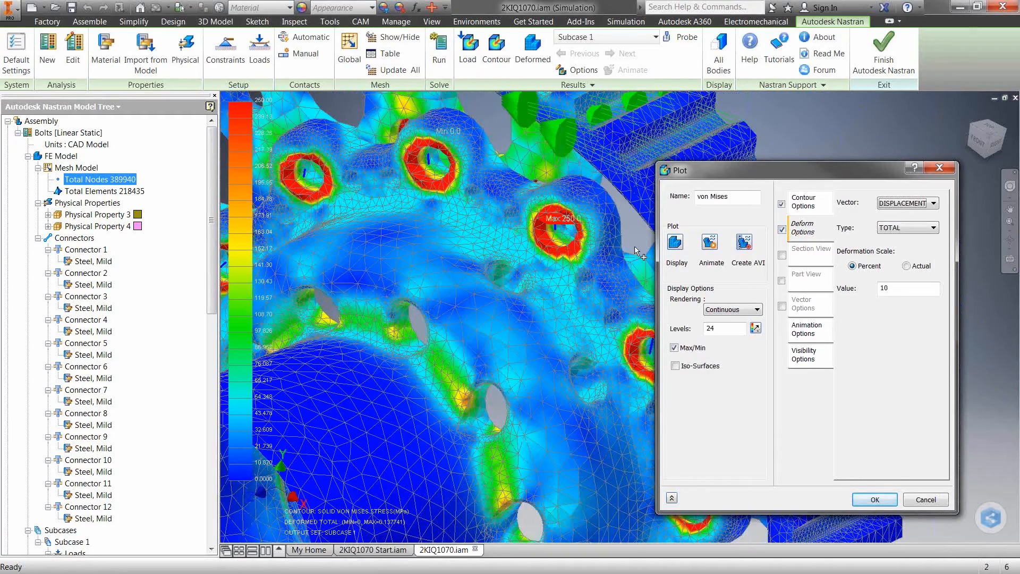
scroll(637, 253, "down", 2)
left_click(711, 242)
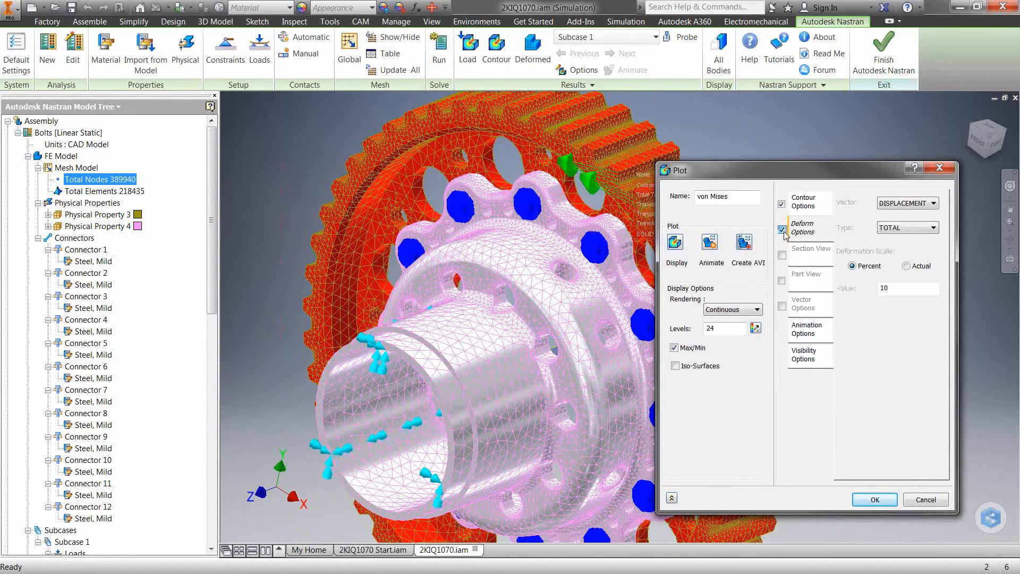
Change the contour result data to BAR FORCE END A-X and display the plot
left_click(805, 205)
left_click(910, 214)
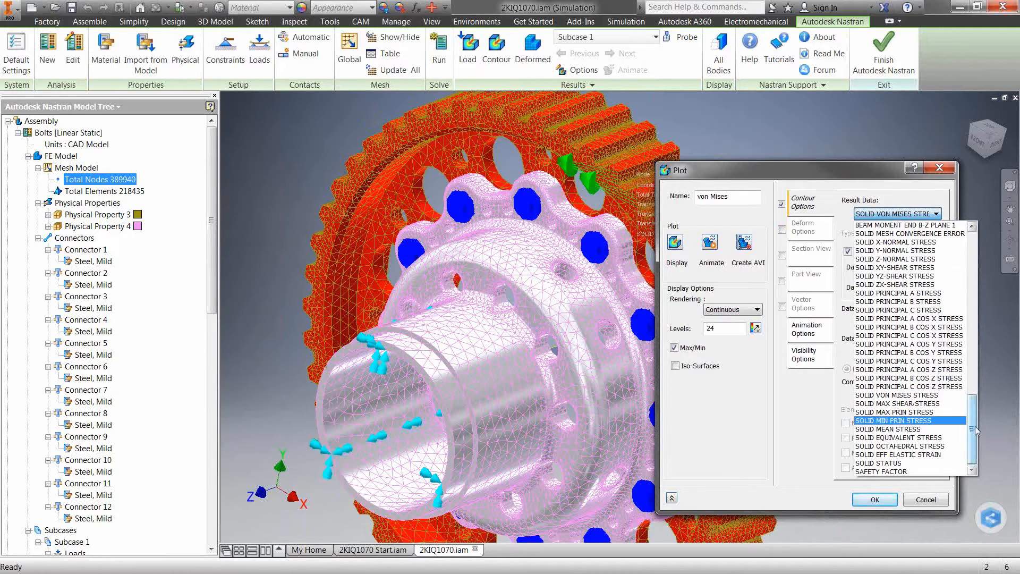
left_click_drag(972, 431, 971, 304)
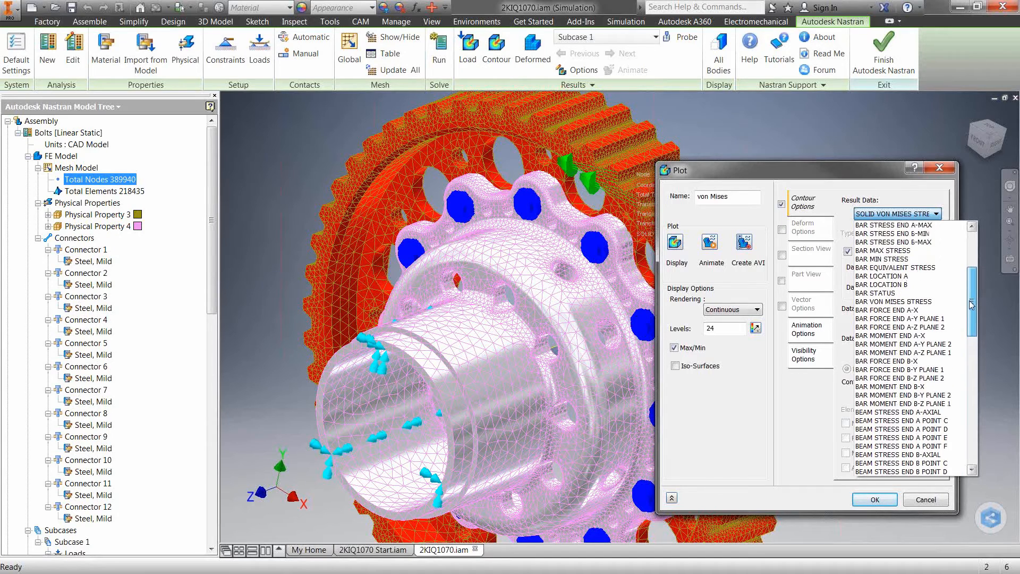
left_click(907, 311)
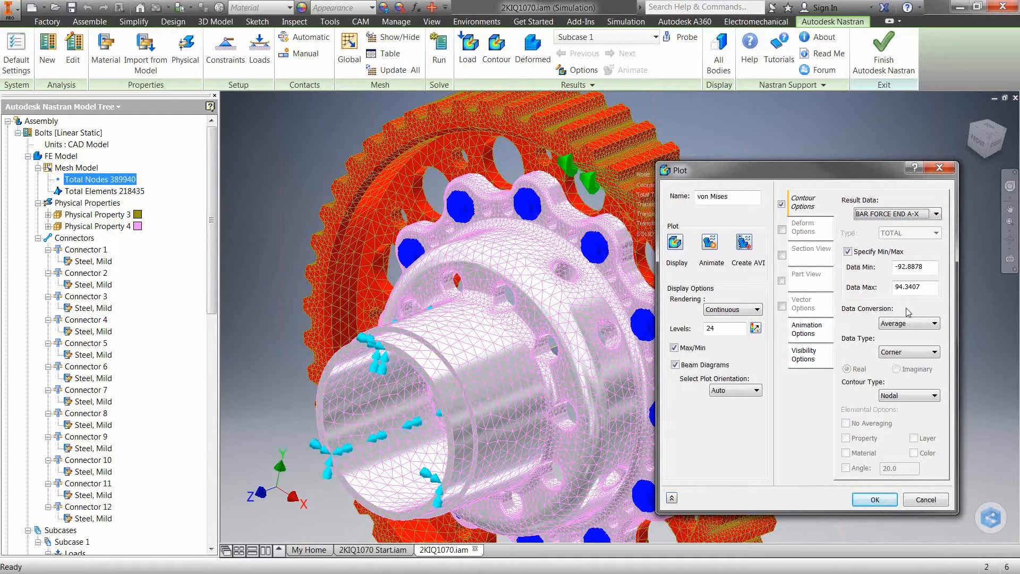
left_click(675, 243)
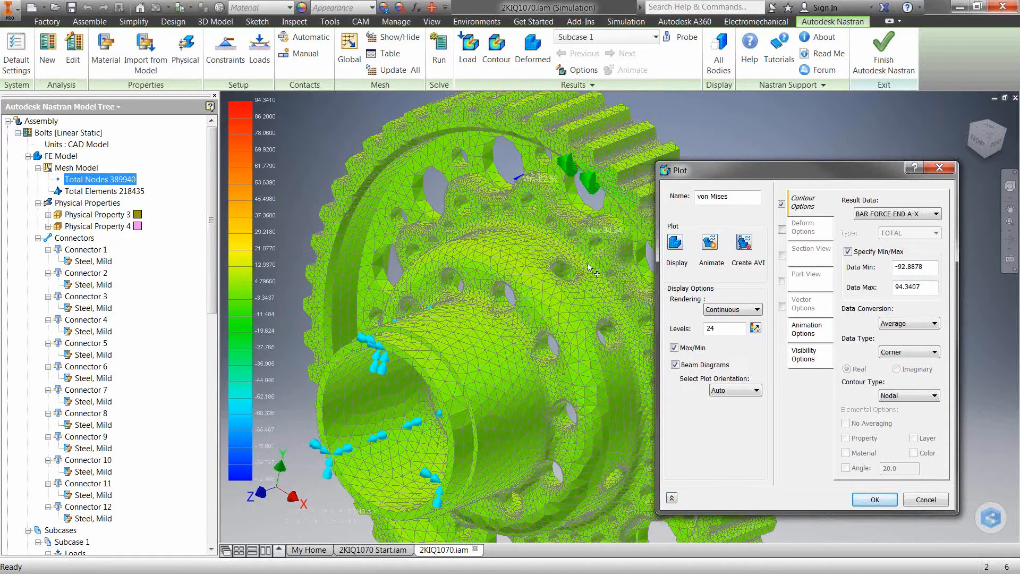
Query the axial bar force result at nodes on the rear cap flange
left_click(520, 222)
middle_click_drag(581, 257, 512, 216)
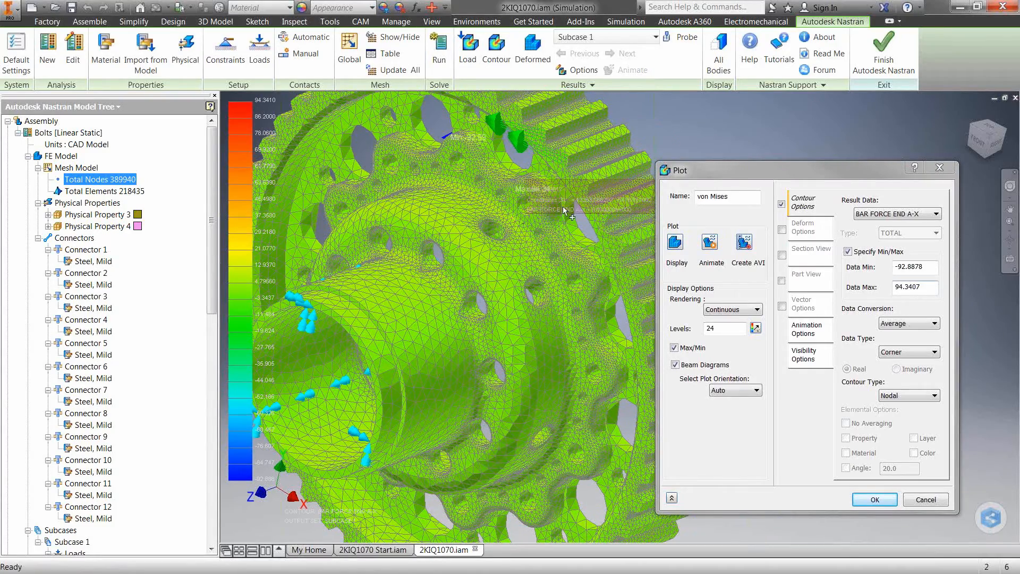
left_click(574, 286)
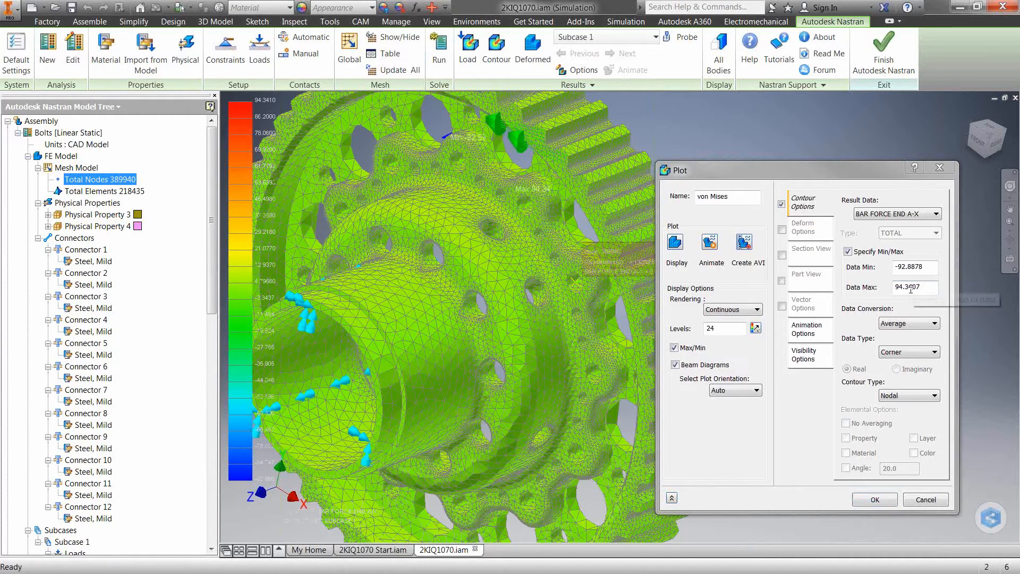
Plot the BAR FORCE END A-Y PLANE 1 contour and inspect it near the upper flange bolt holes
left_click(902, 214)
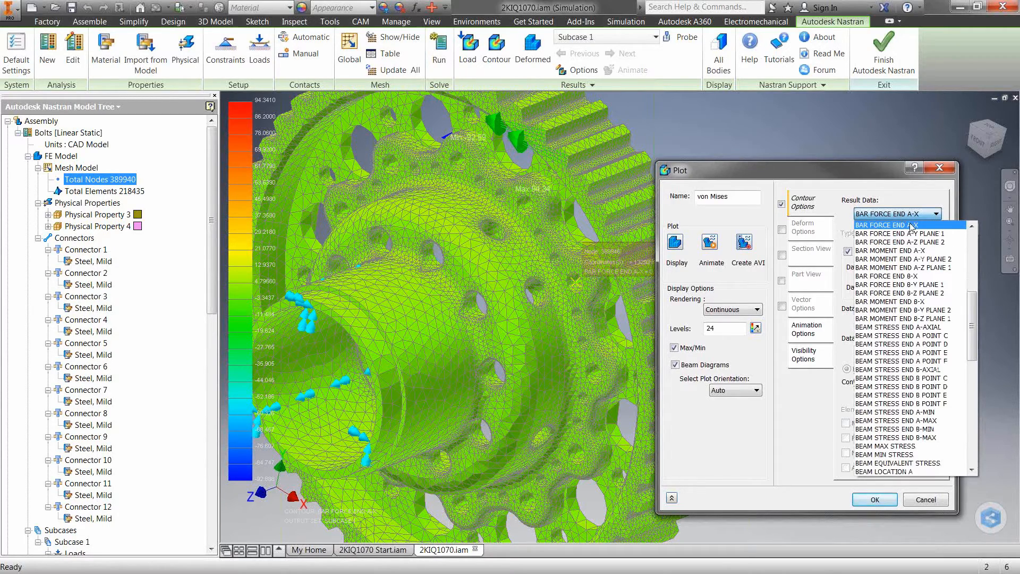
left_click(928, 234)
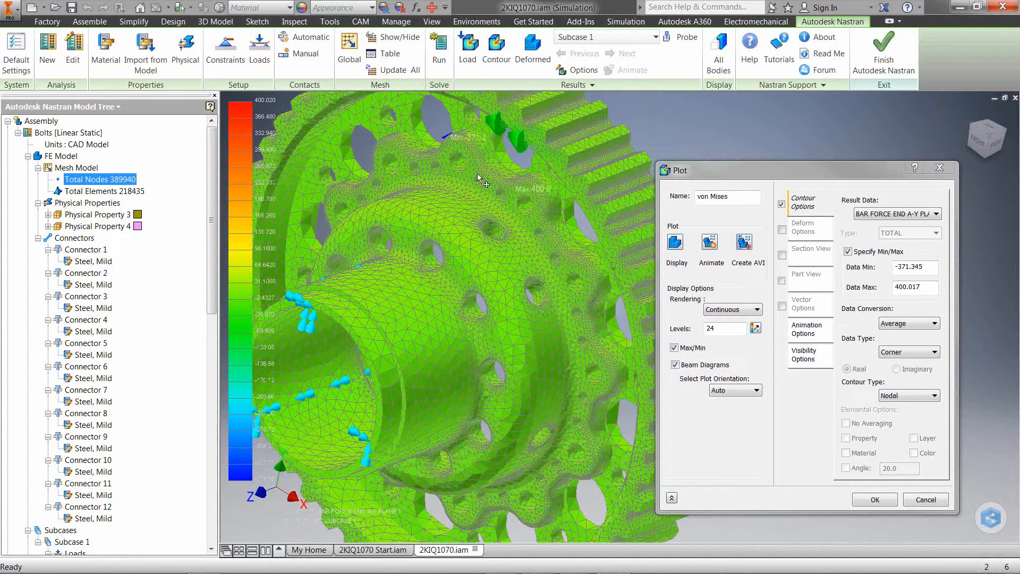
mouse_move(487, 182)
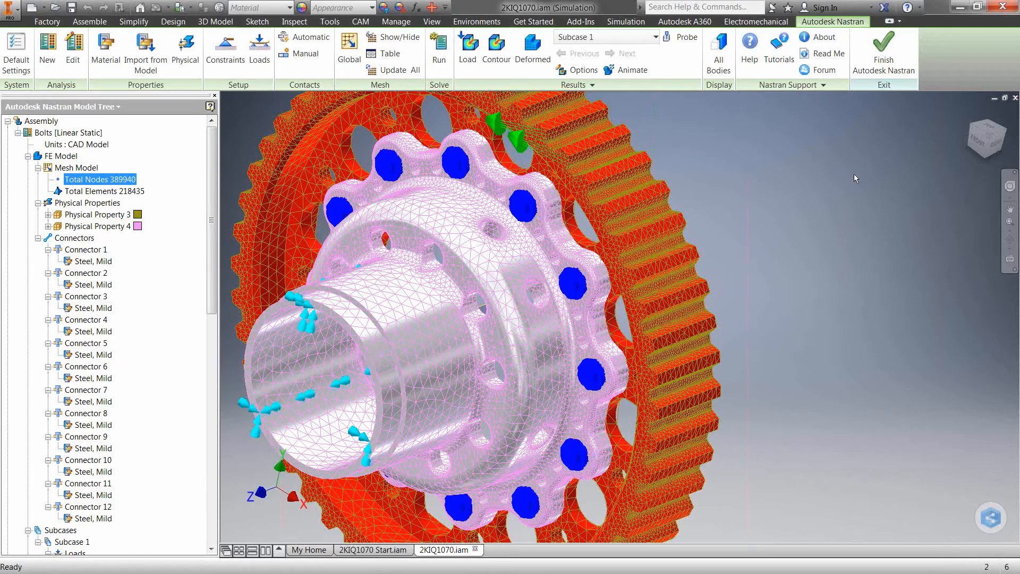
Switch to the PowerPoint presentation and advance from the Live Demonstration slide to the Summary slide
key("super")
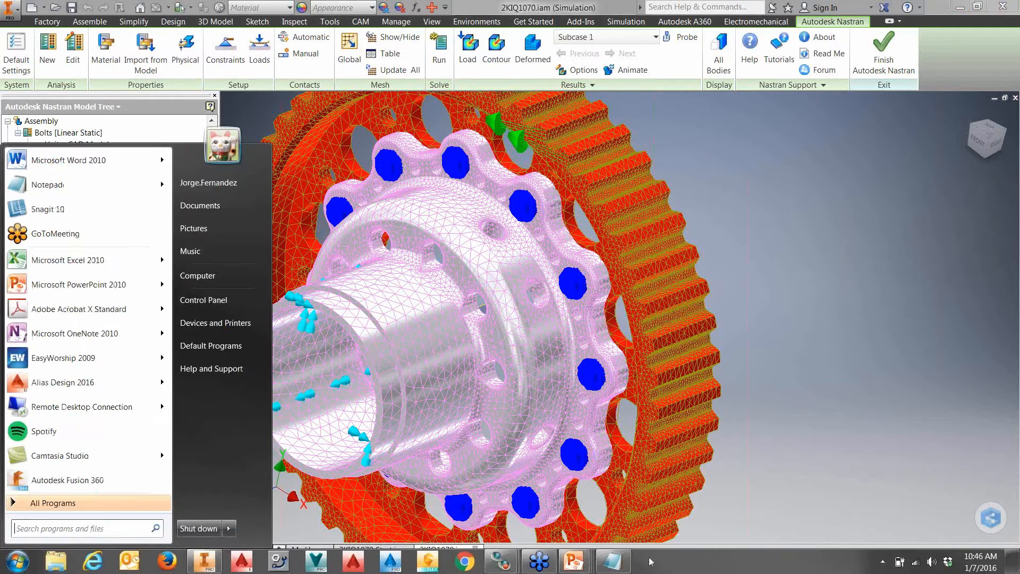
left_click(577, 566)
left_click(587, 531)
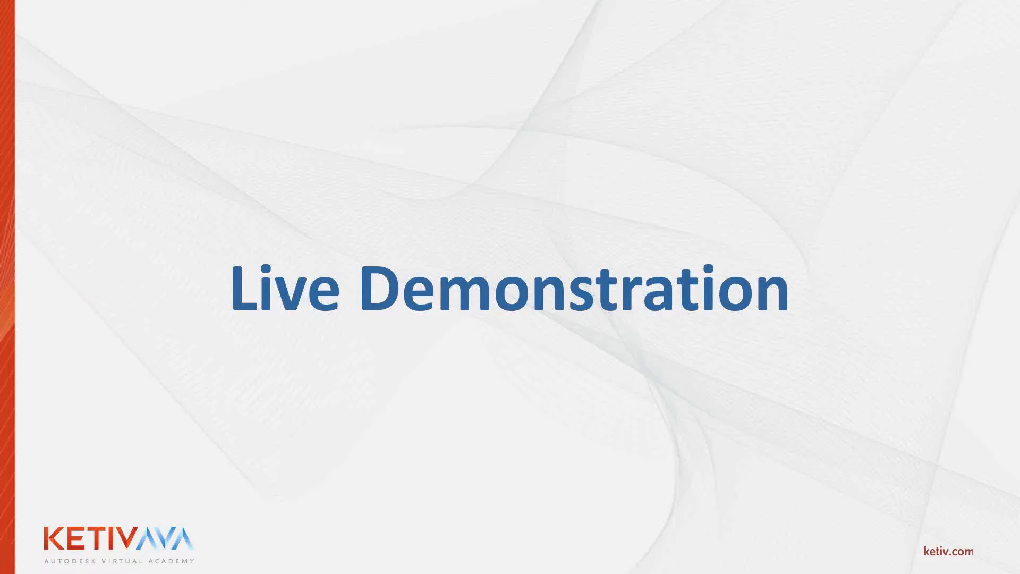
key("Right")
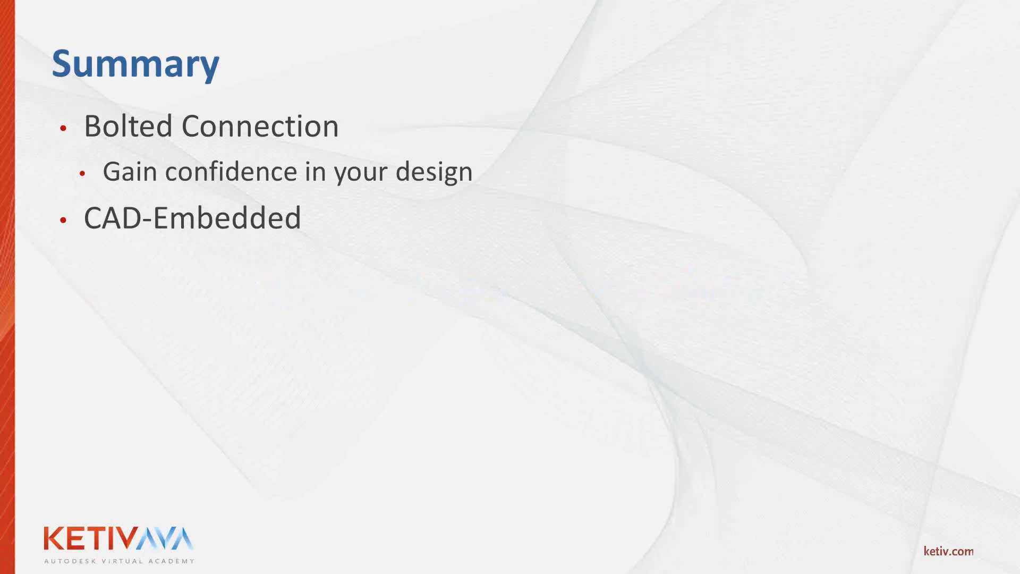